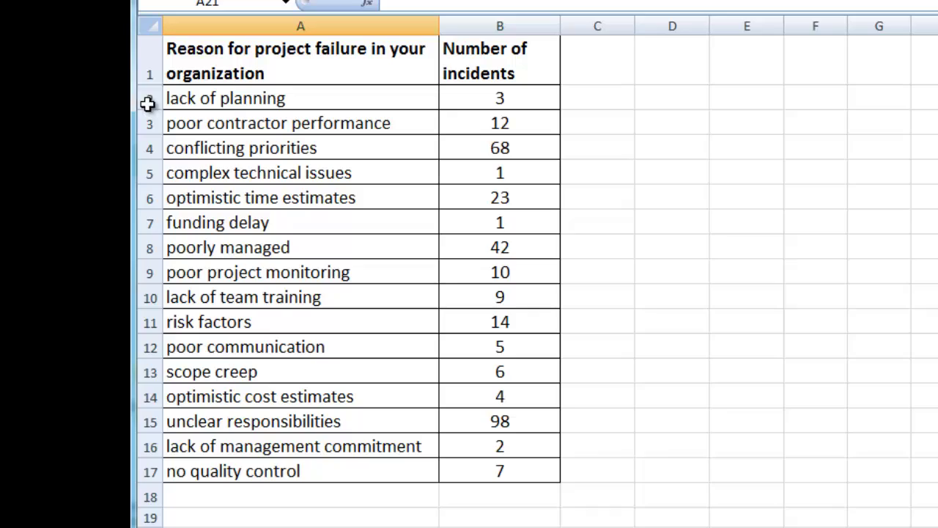
Sort the project failure table A1:B17 by Number of incidents, from largest to smallest.
click(302, 72)
drag(302, 73, 508, 468)
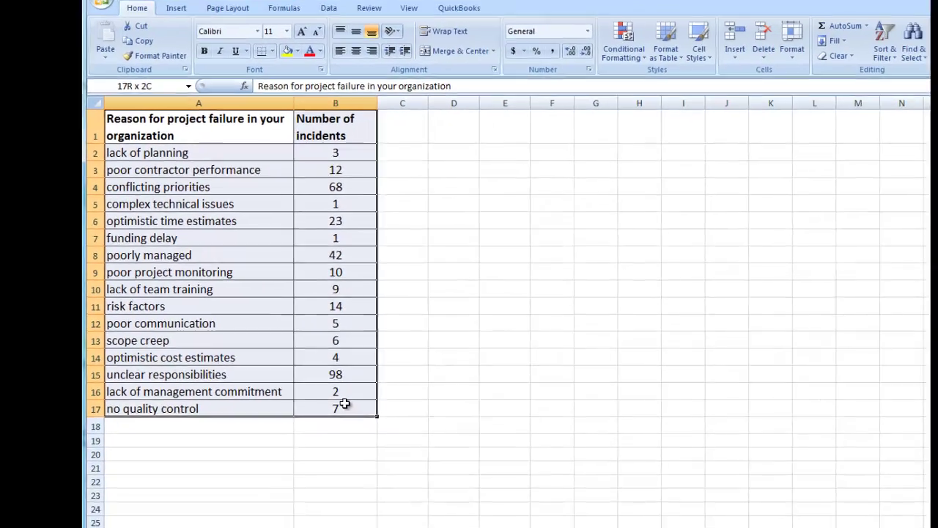
drag(344, 404, 345, 395)
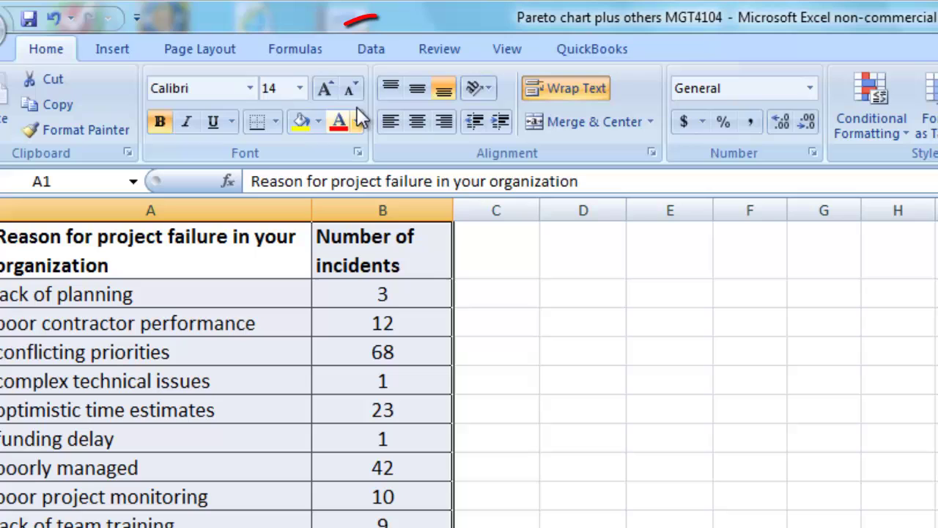
click(368, 50)
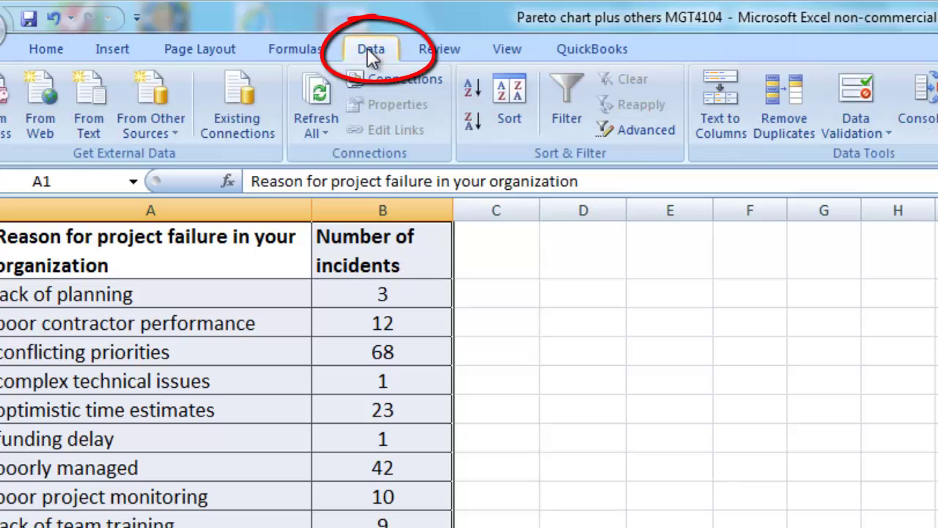
click(510, 99)
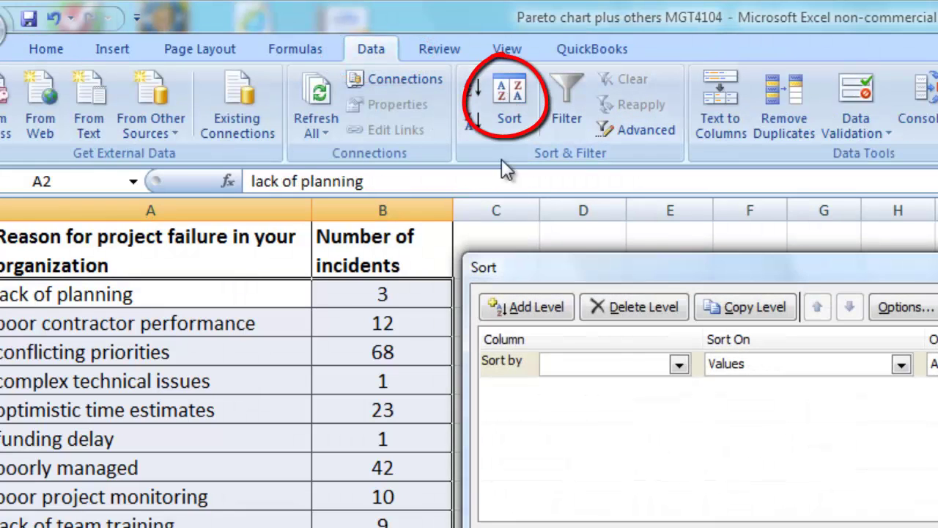
click(679, 363)
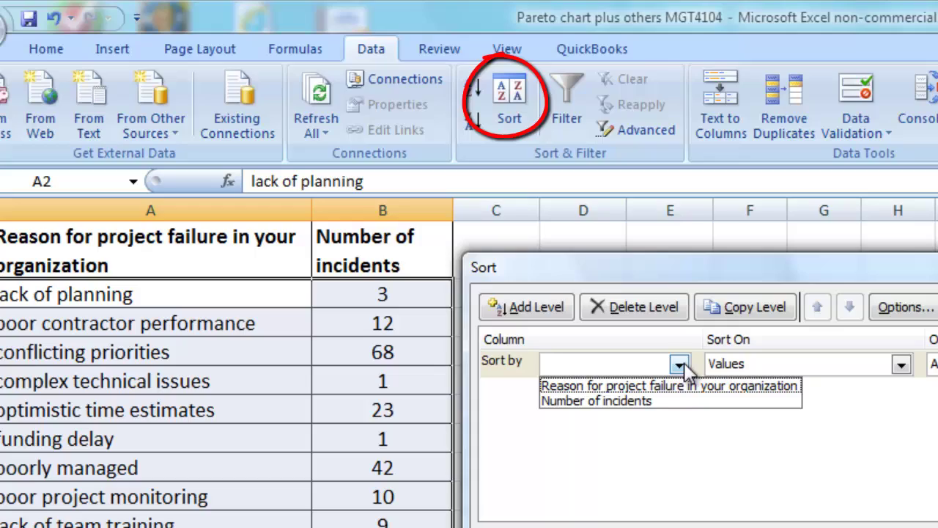
click(638, 401)
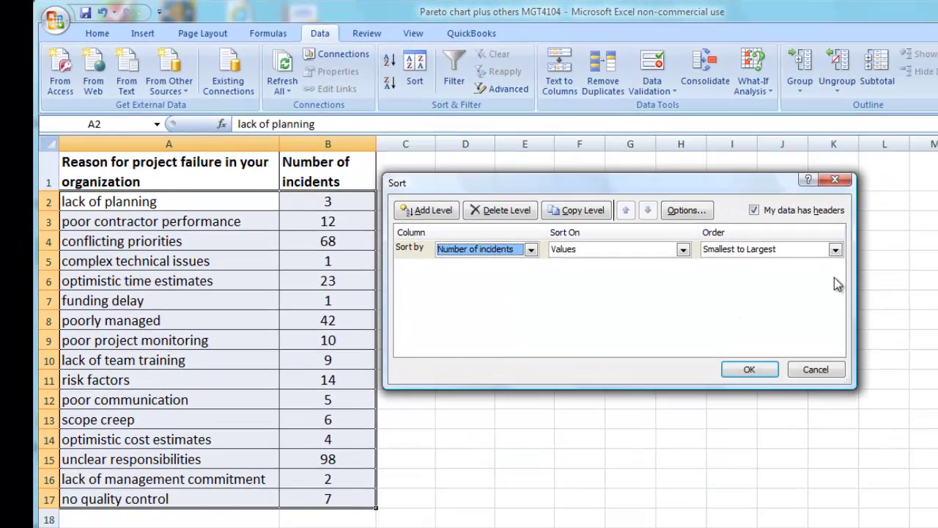
click(835, 250)
click(817, 276)
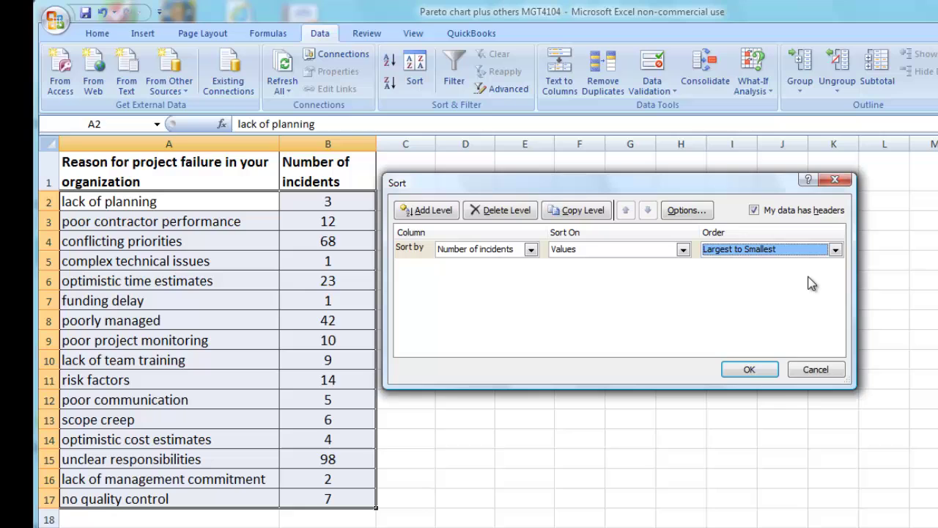
click(750, 370)
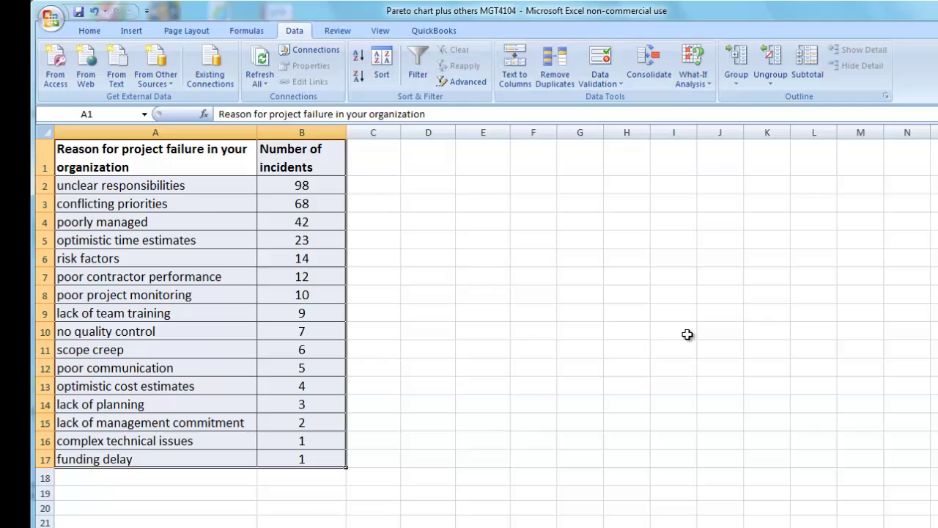
Total the incident counts in B18 with AutoSum over B2:B17.
click(286, 478)
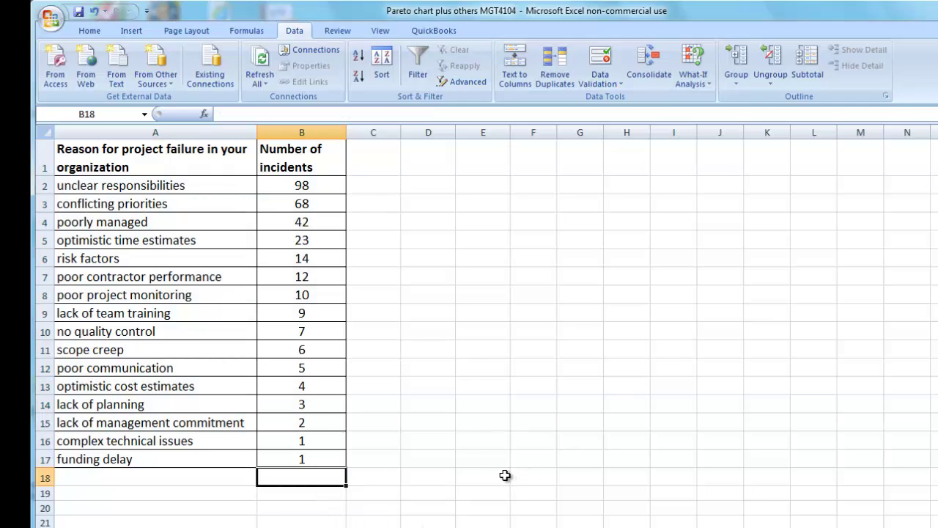
click(89, 30)
click(838, 52)
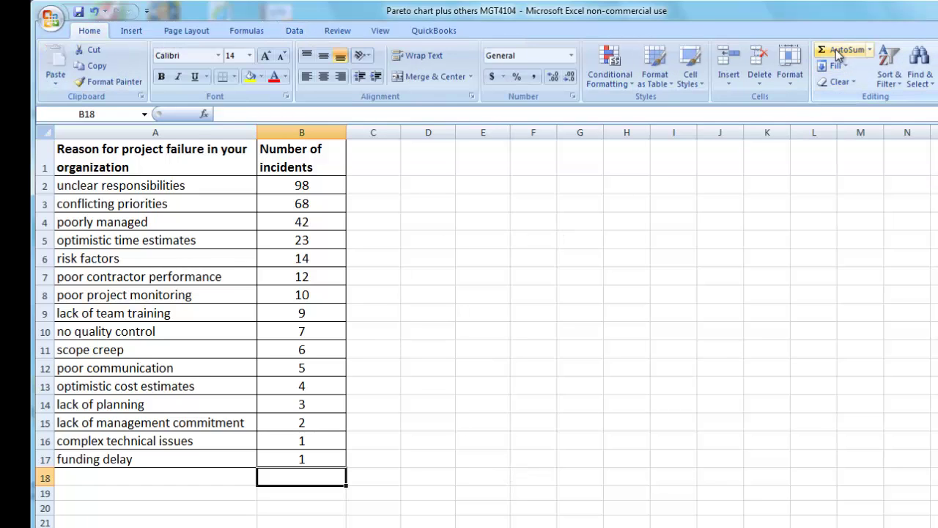
click(838, 52)
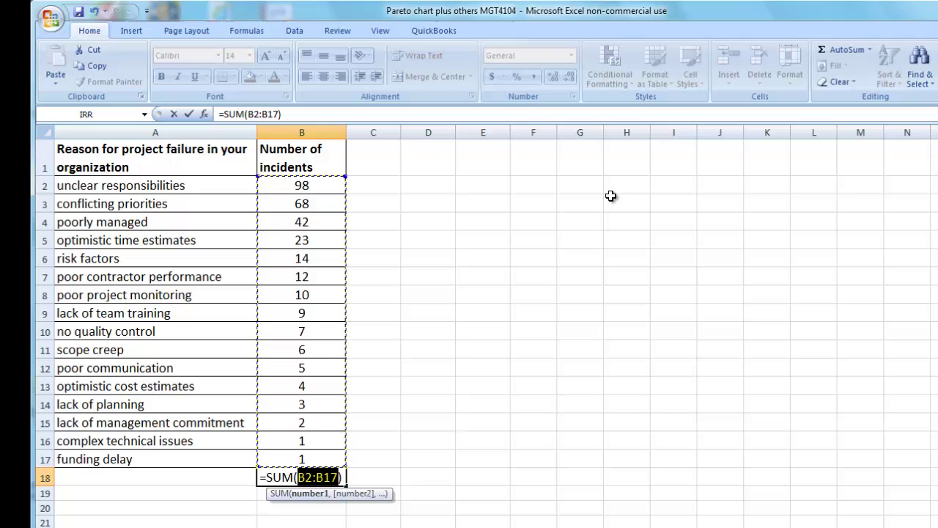
click(189, 116)
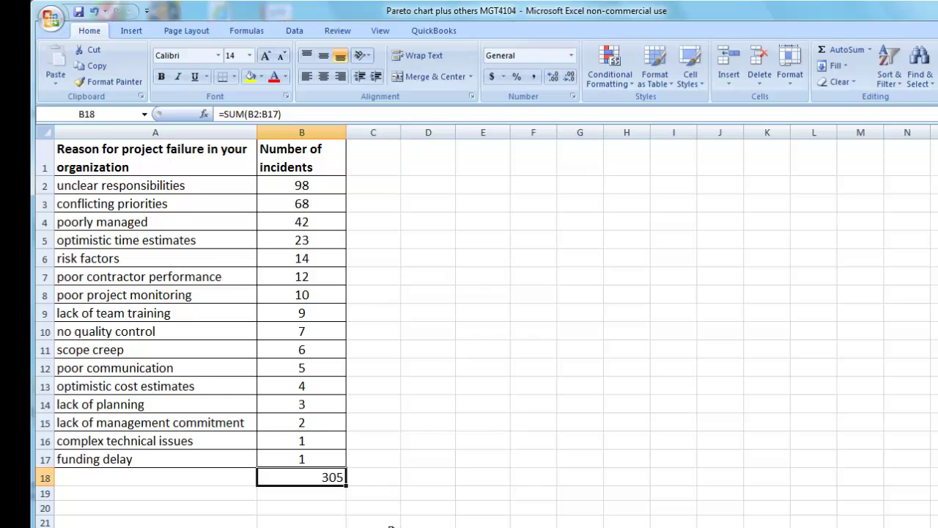
Enter the column heading "%" in cell D1.
click(429, 160)
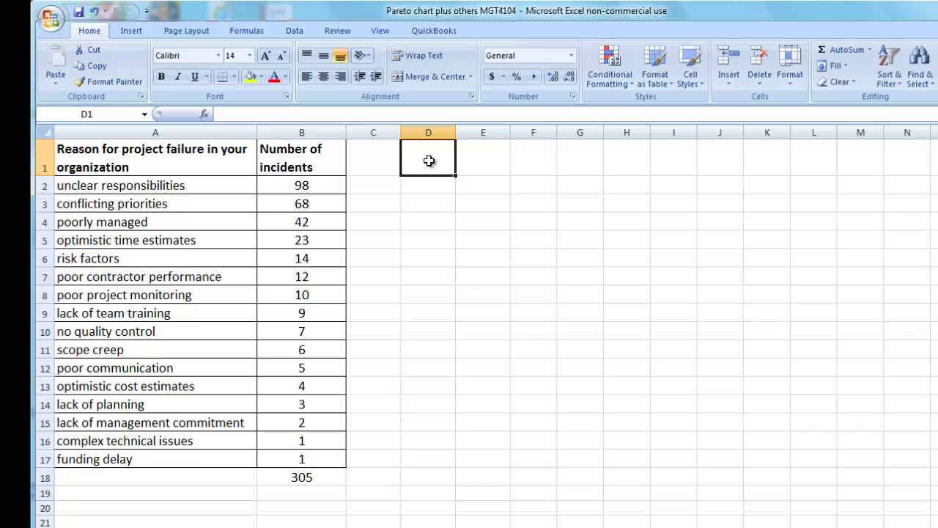
text(%)
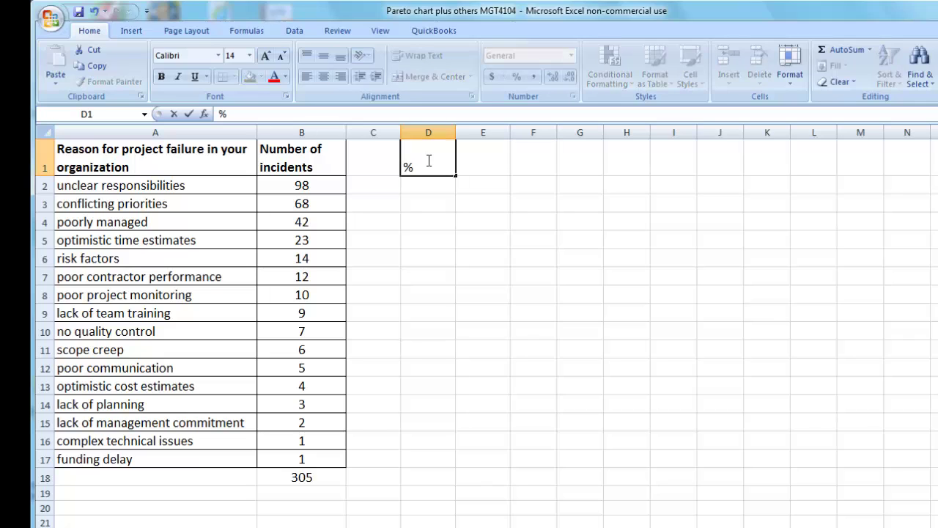
key(Return)
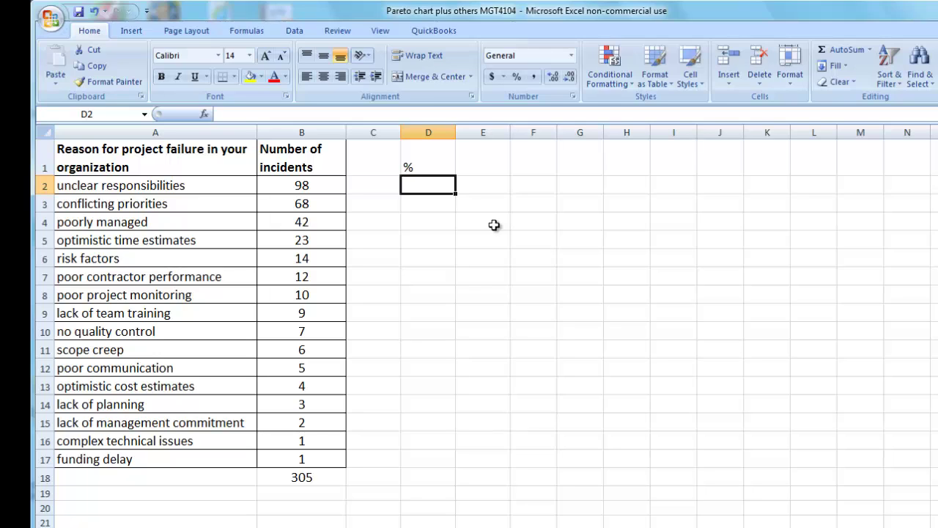
Calculate the percentage for unclear responsibilities in D2 with the formula =B2/305*100.
text(=)
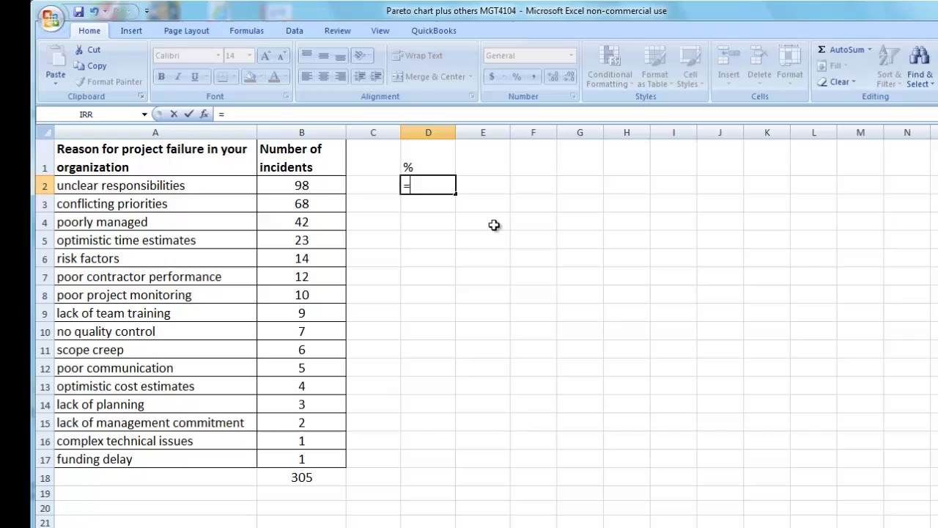
key(Left)
key(Left)
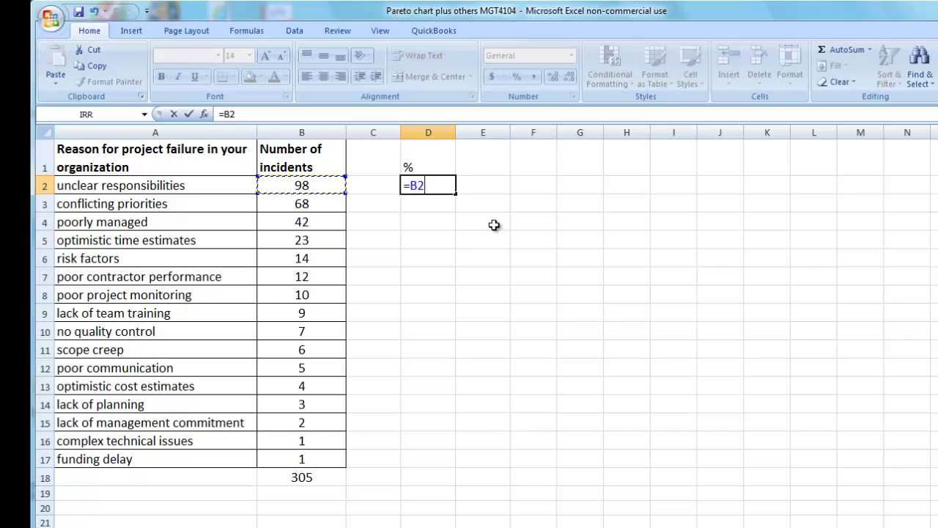
text(/)
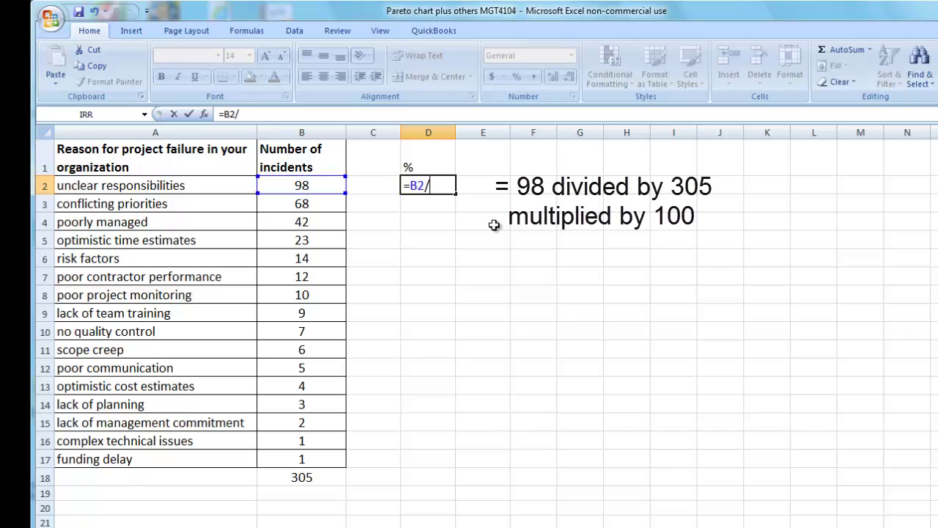
text(305*100)
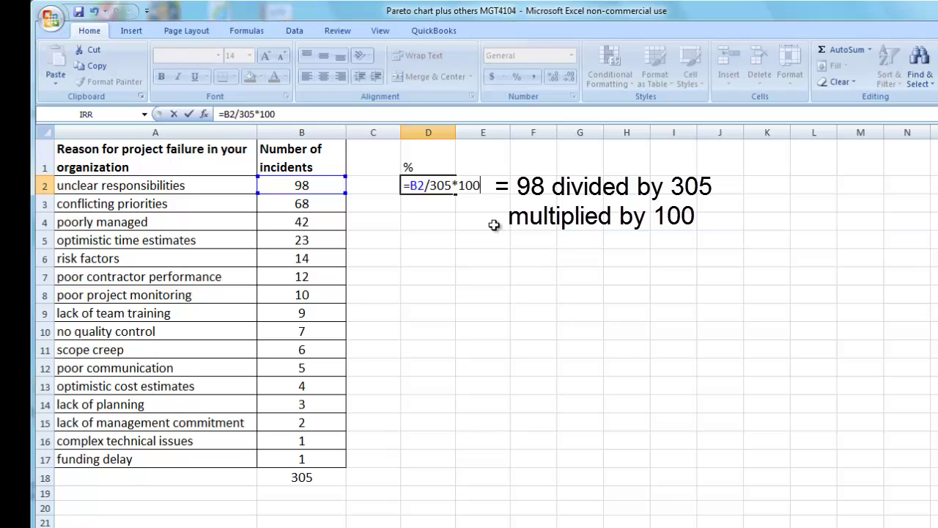
key(Return)
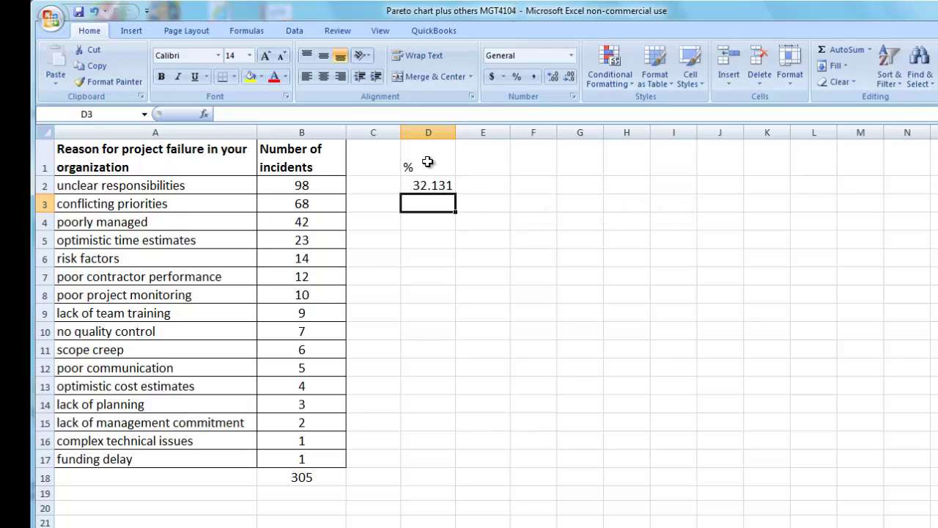
Copy the percentage formula from D2 into D3:D17 for the remaining failure reasons.
click(428, 161)
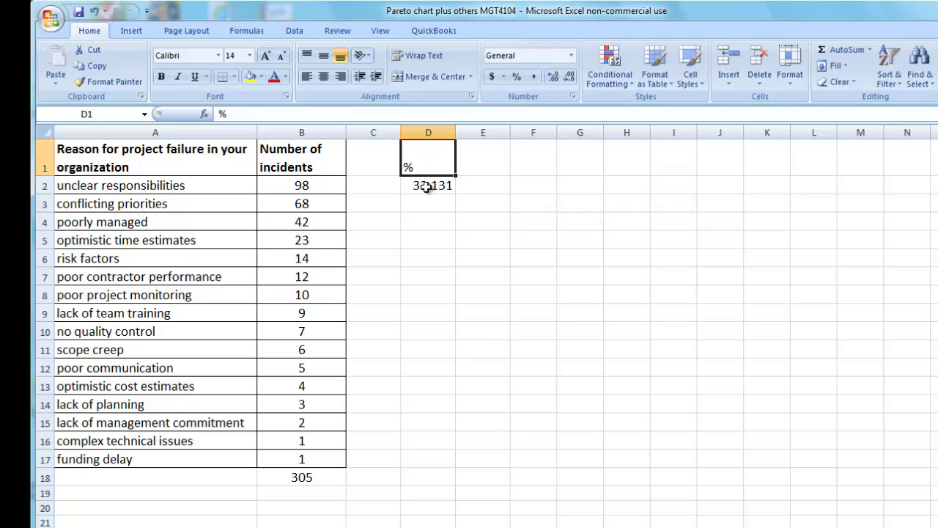
click(426, 187)
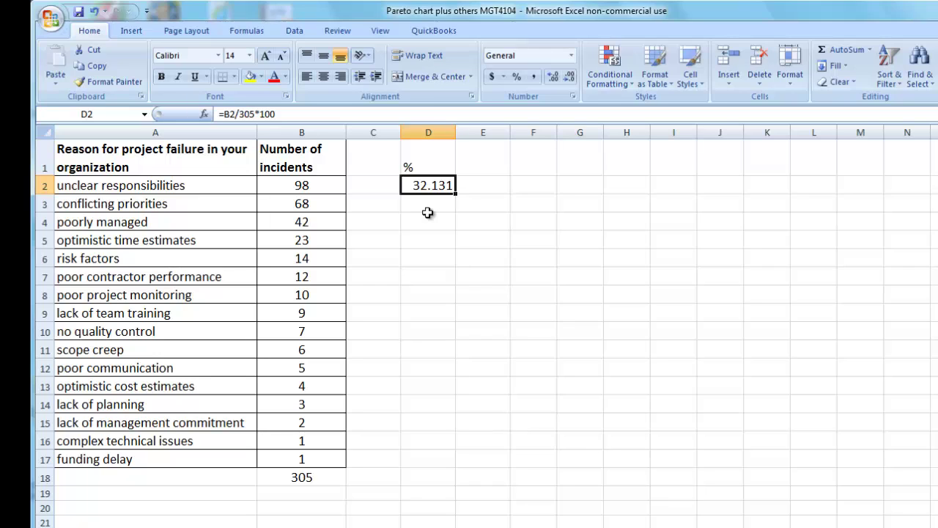
click(98, 69)
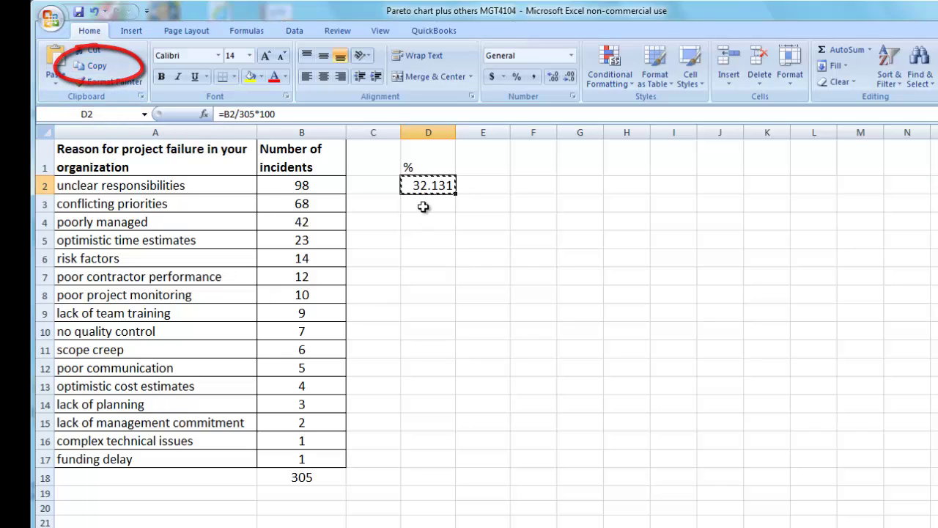
drag(426, 208, 431, 456)
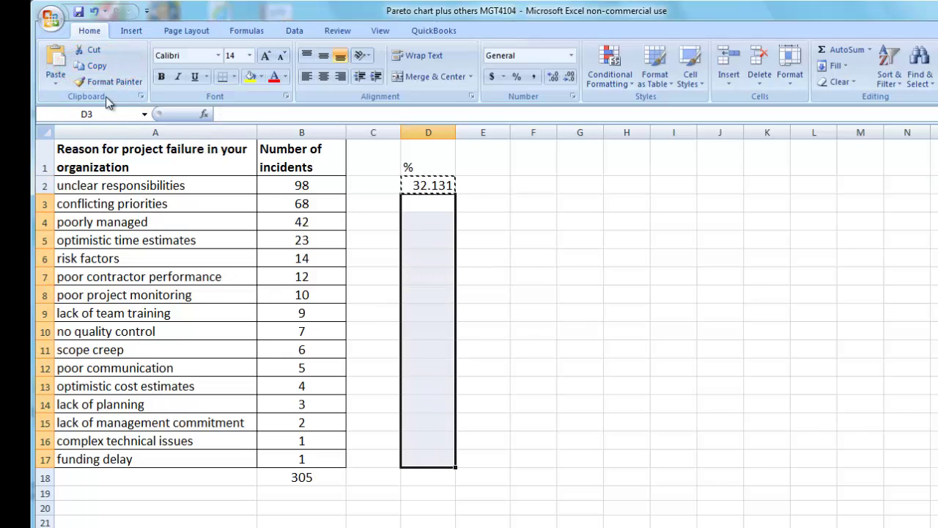
click(56, 62)
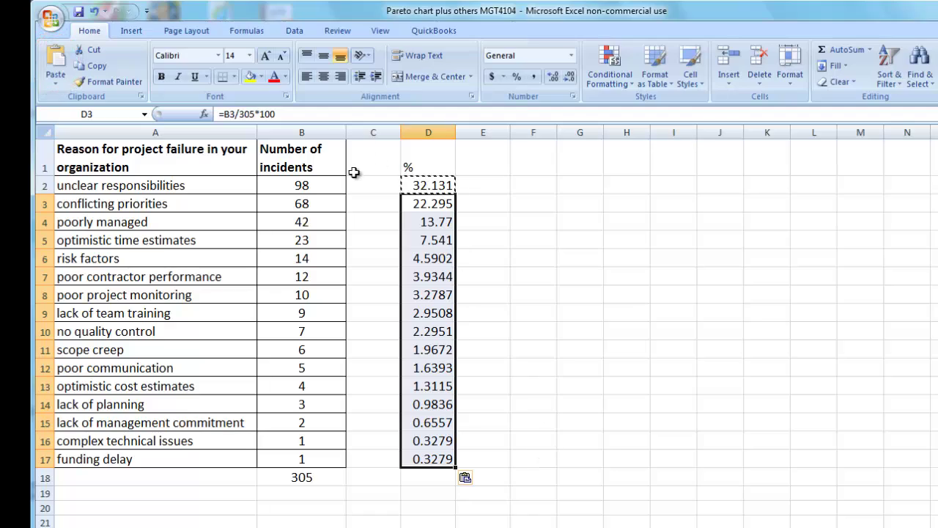
Format the cells C2:E17 with the Number category at 2 decimal places.
drag(360, 183, 509, 466)
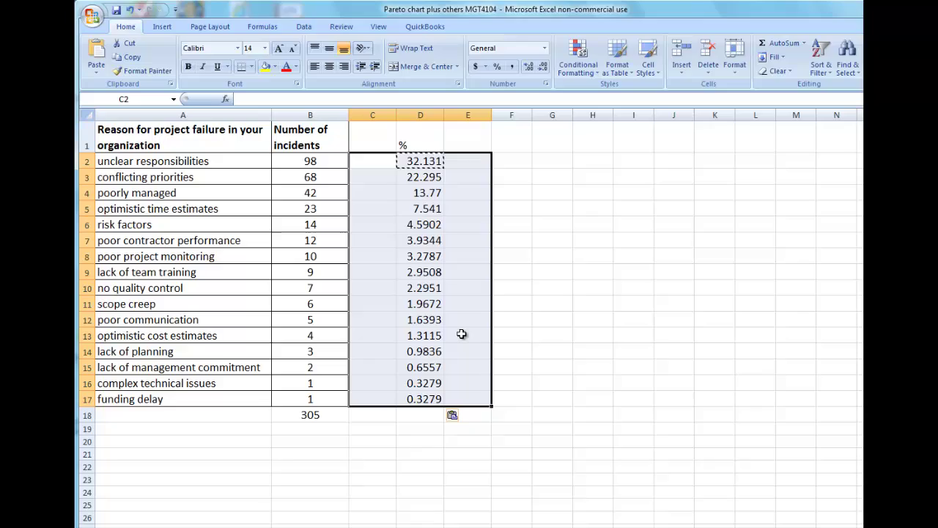
right_click(460, 328)
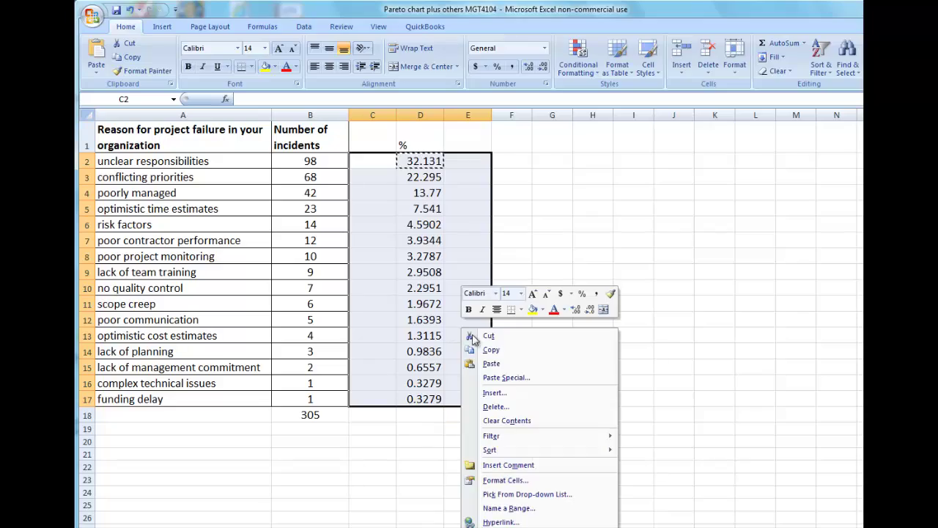
click(536, 484)
drag(560, 294, 697, 164)
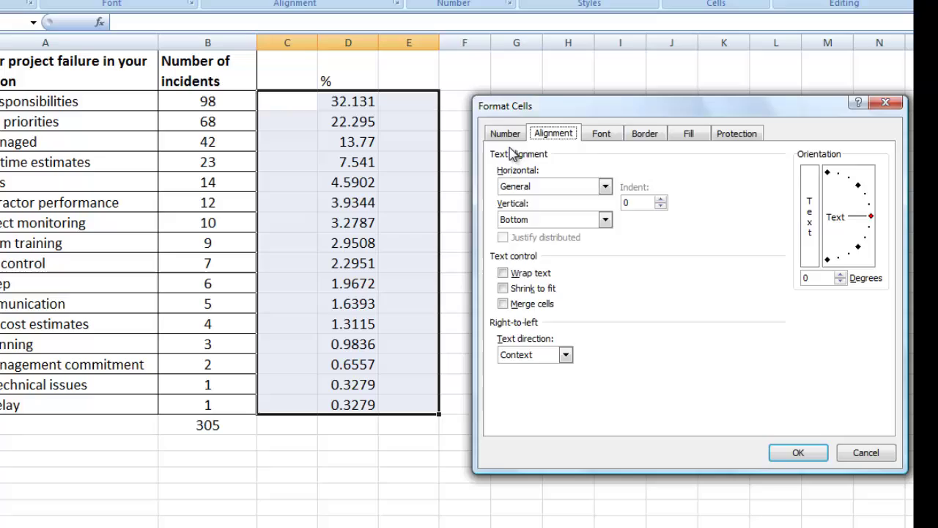
click(540, 185)
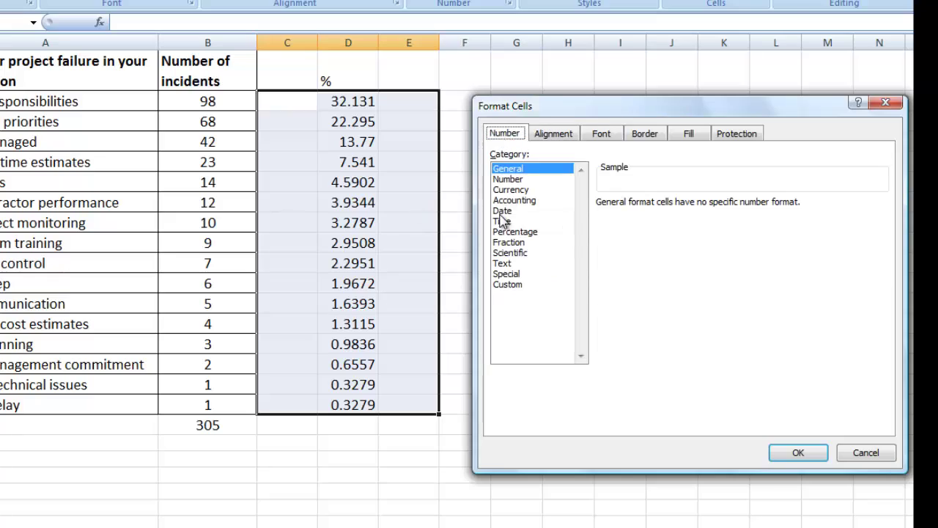
click(507, 179)
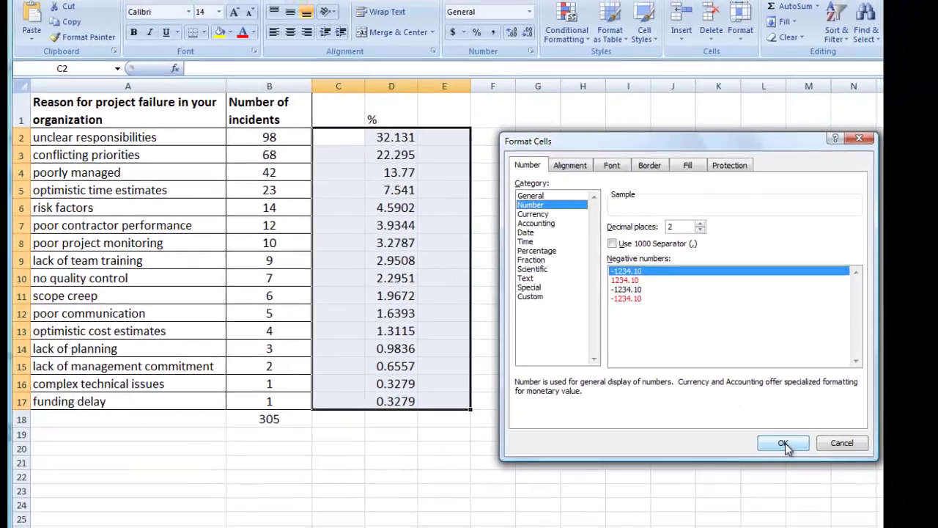
click(795, 451)
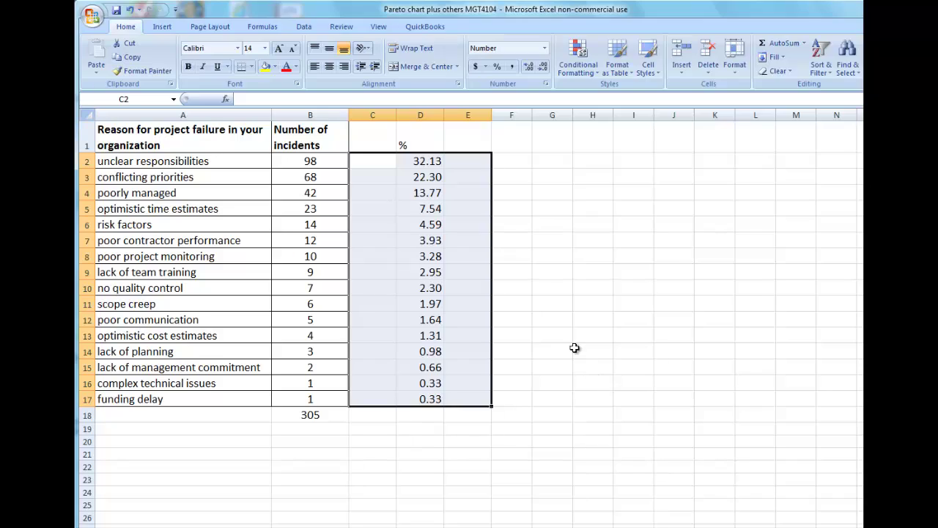
Enter the column heading "cumulative %" in cell E1.
click(456, 141)
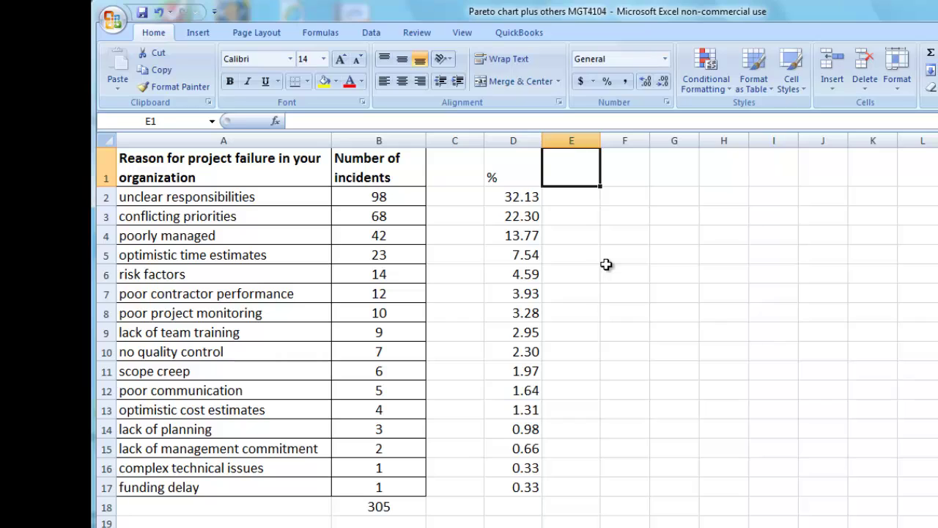
text(cu)
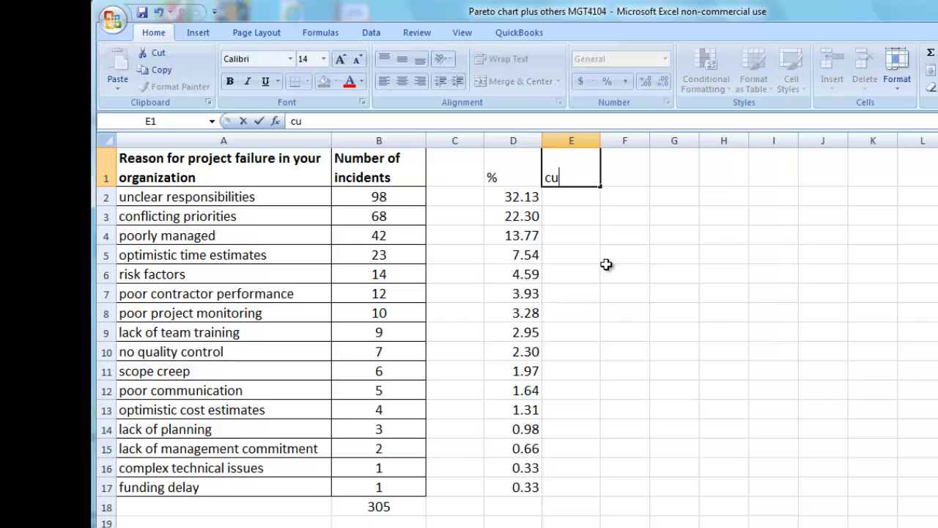
text(mulative %)
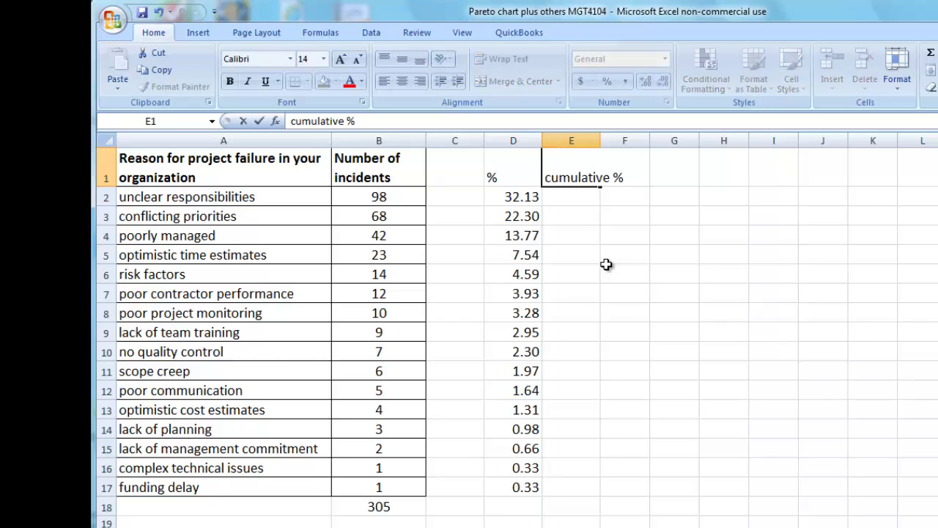
click(606, 264)
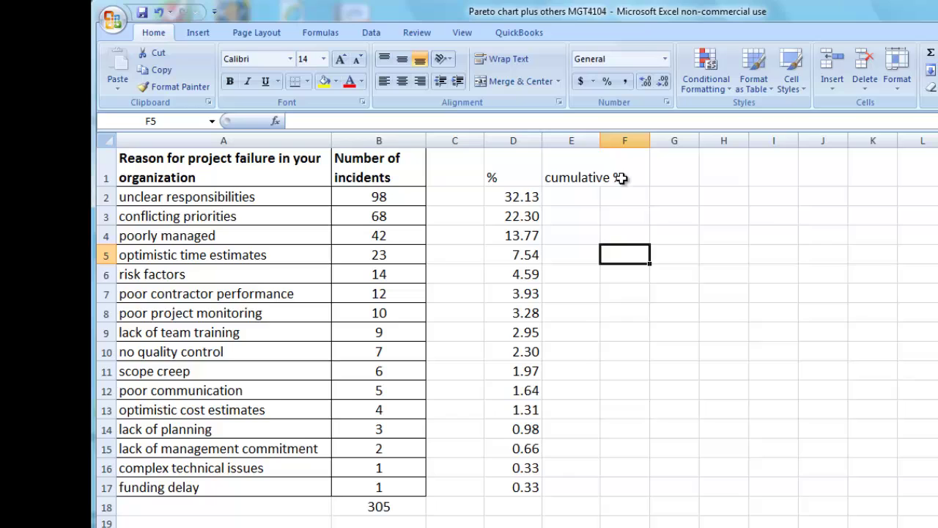
Widen column E to fit its heading and start the cumulative percentage in E2 with the formula =D2.
drag(601, 140, 628, 142)
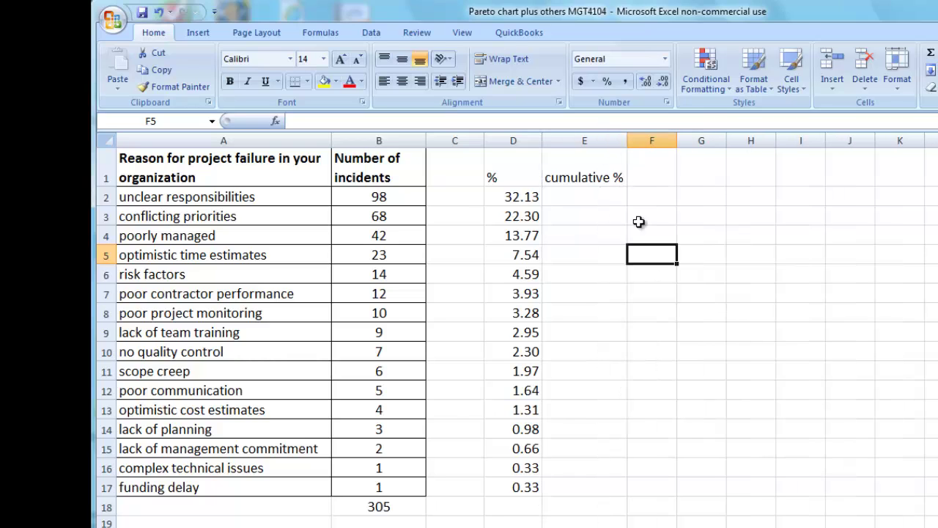
click(592, 198)
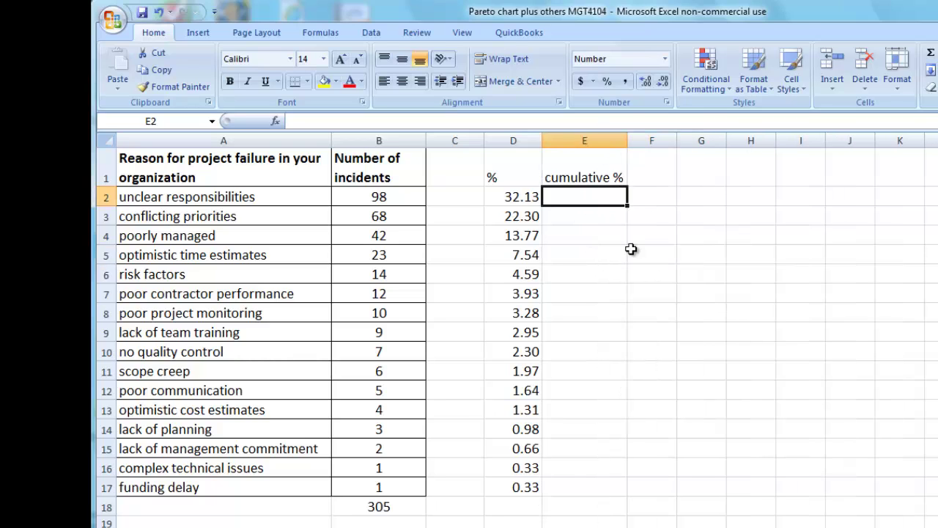
text(=)
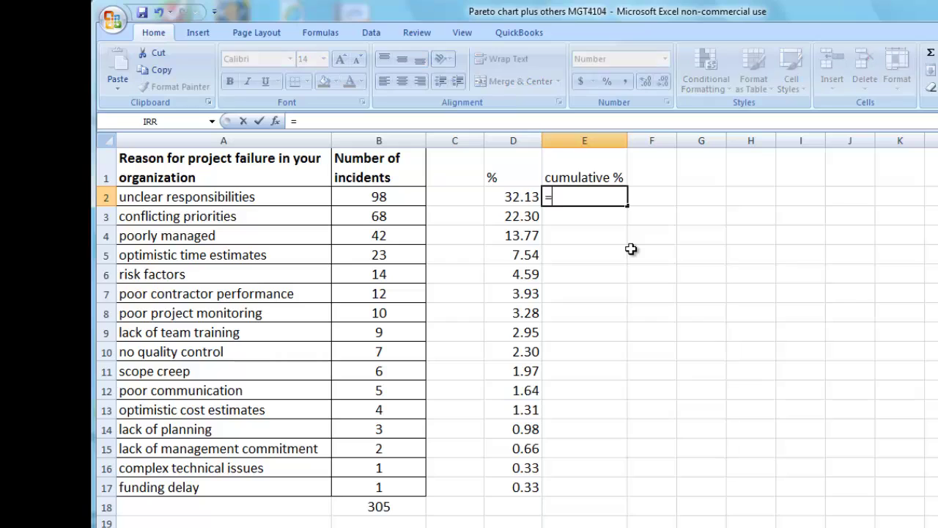
key(Left)
key(Return)
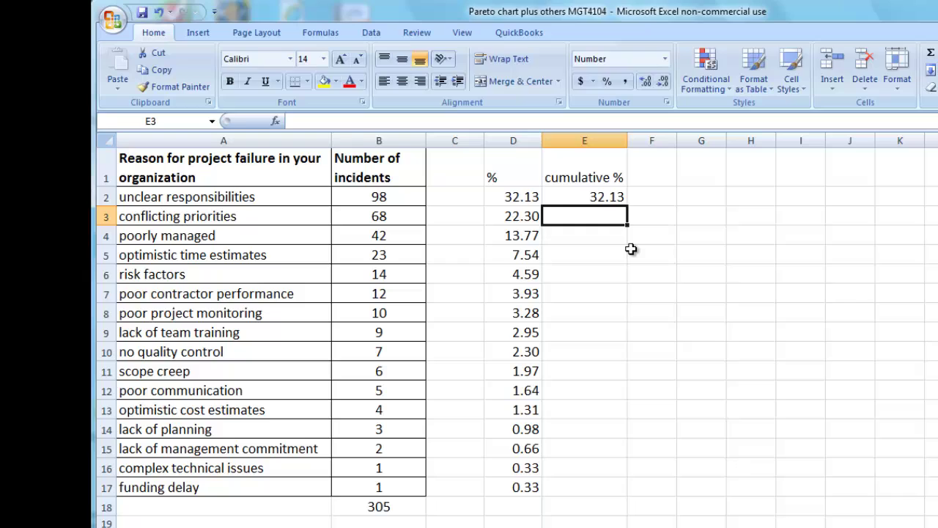
Calculate the cumulative percentage for conflicting priorities in E3 with the formula =E2+D3.
text(=)
key(Up)
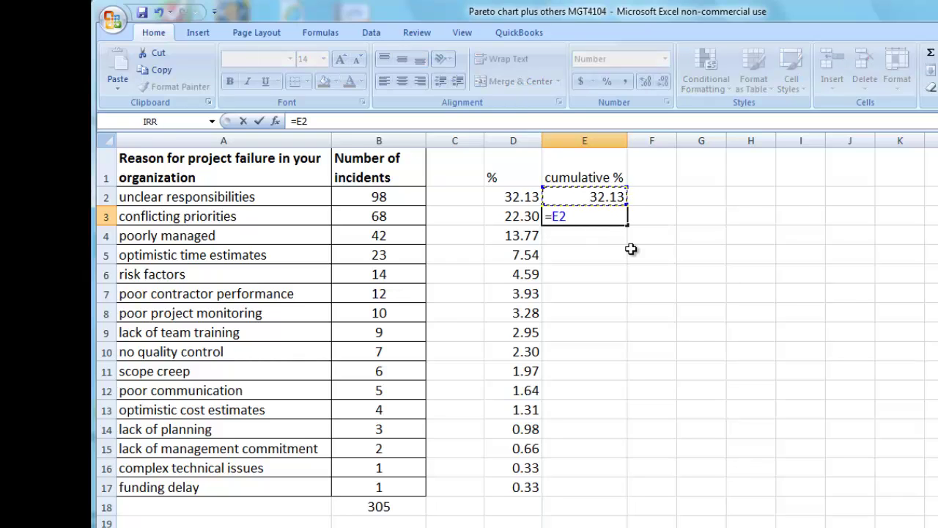
text(+)
key(Left)
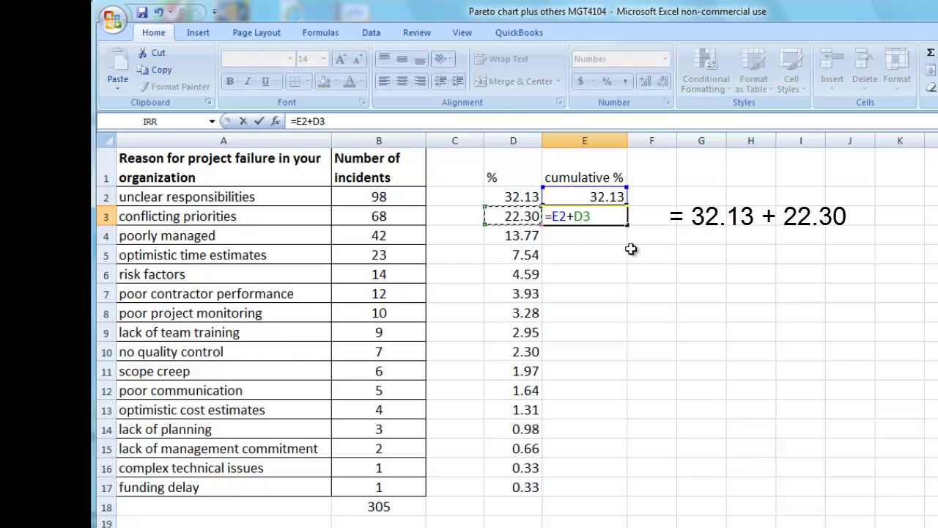
key(Return)
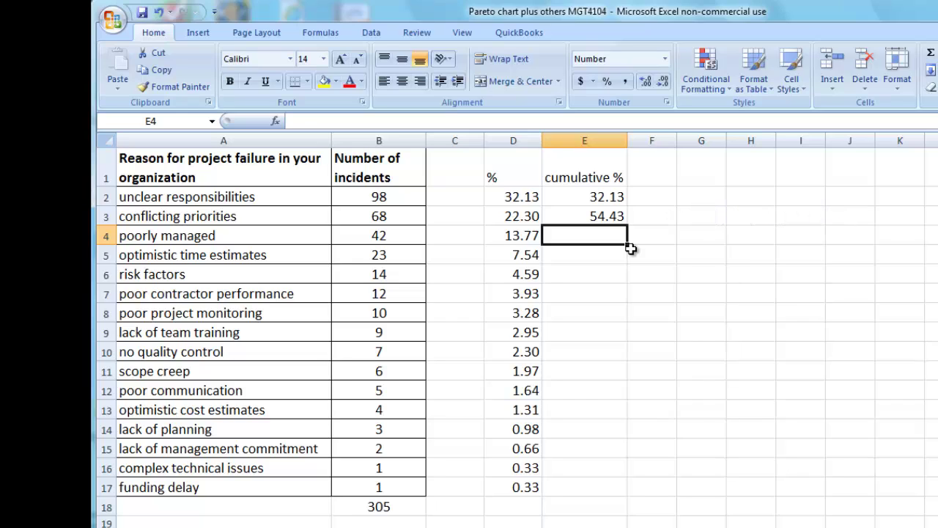
Copy the cumulative formula from E3 into E4:E17 for the remaining failure reasons.
key(Up)
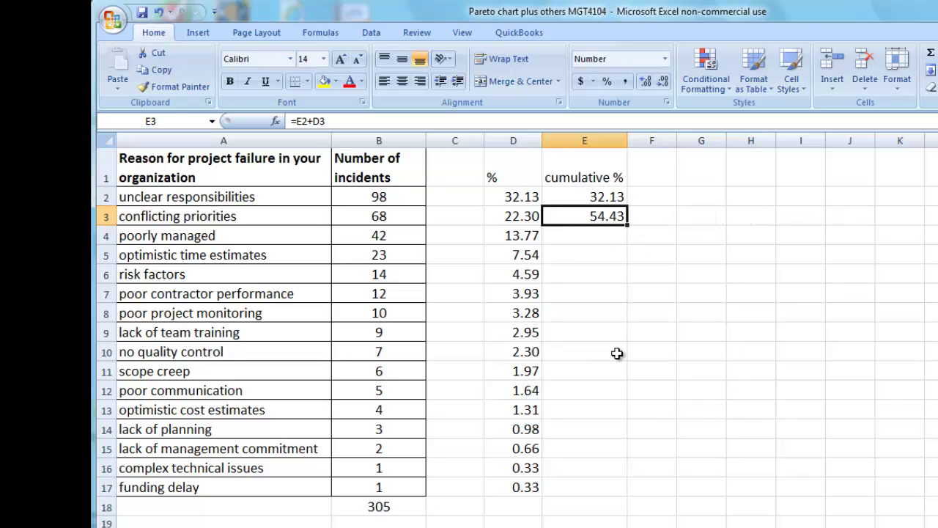
click(156, 70)
drag(574, 238, 570, 490)
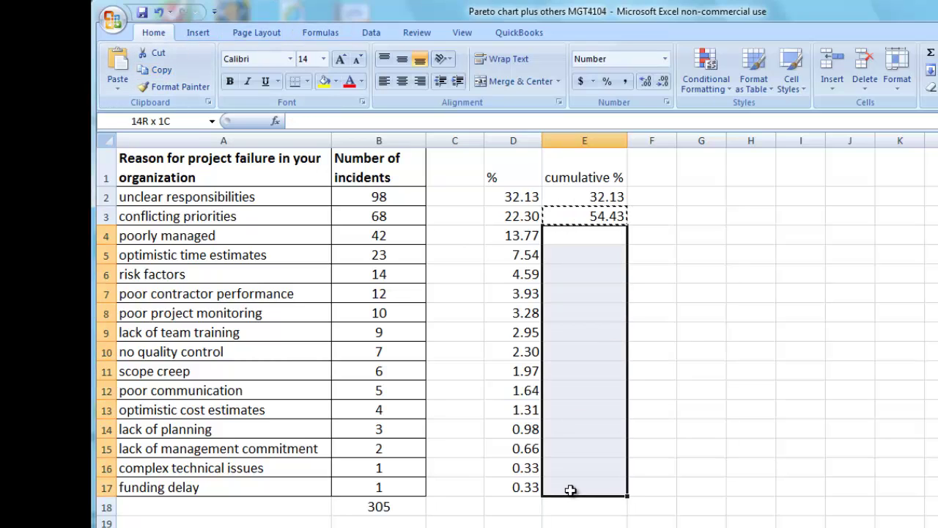
click(117, 65)
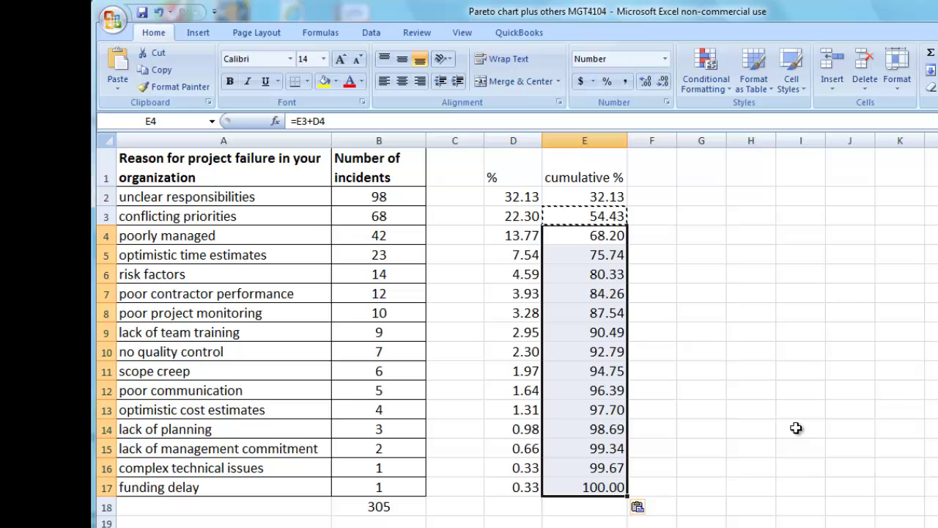
click(584, 506)
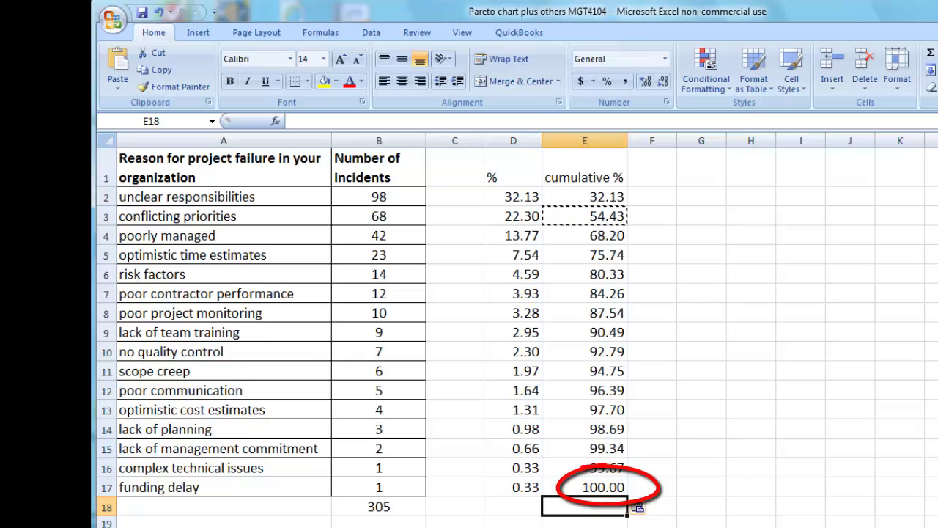
Copy the cumulative percentages in E2:E17 and paste them as values only into column C starting at C2.
drag(592, 195, 574, 486)
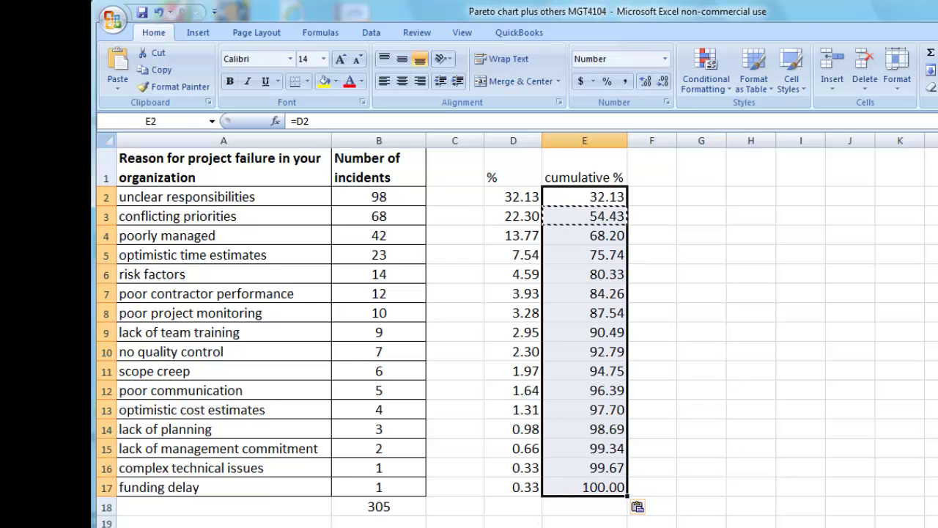
key(ctrl+c)
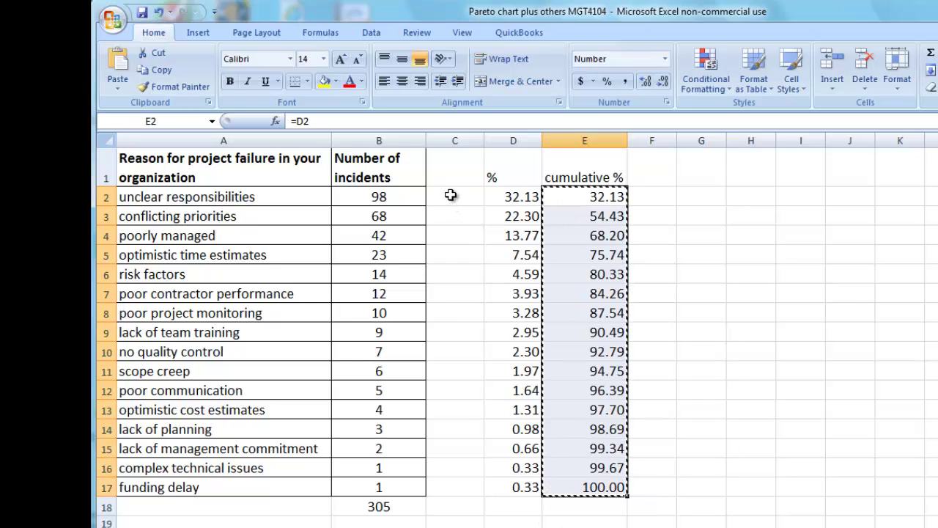
click(450, 195)
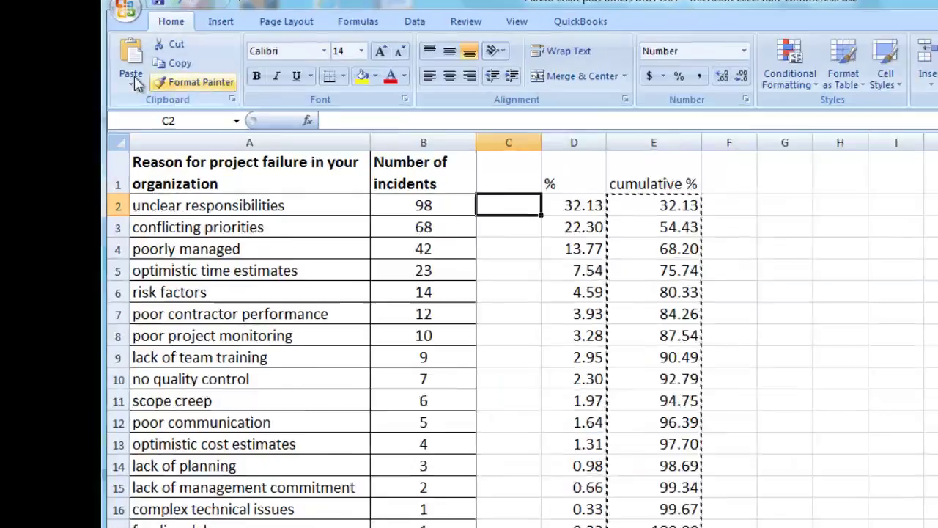
click(114, 80)
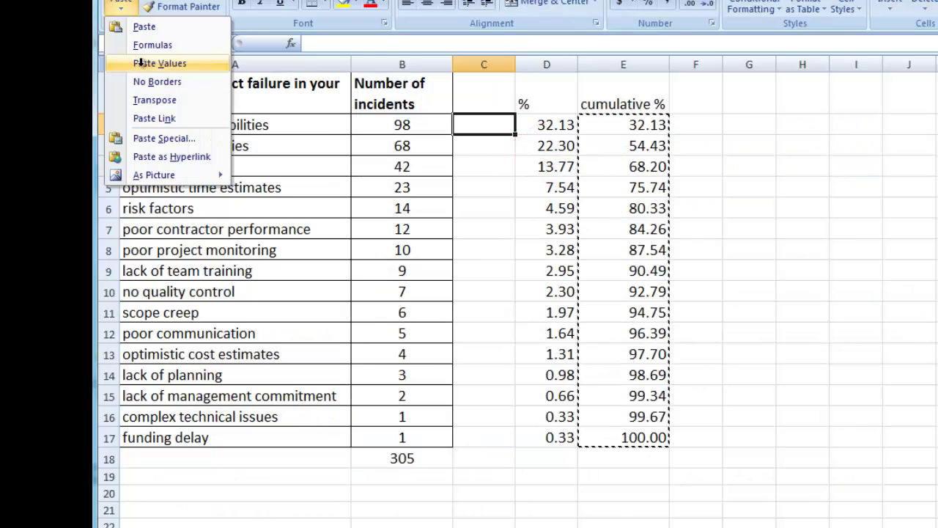
click(302, 154)
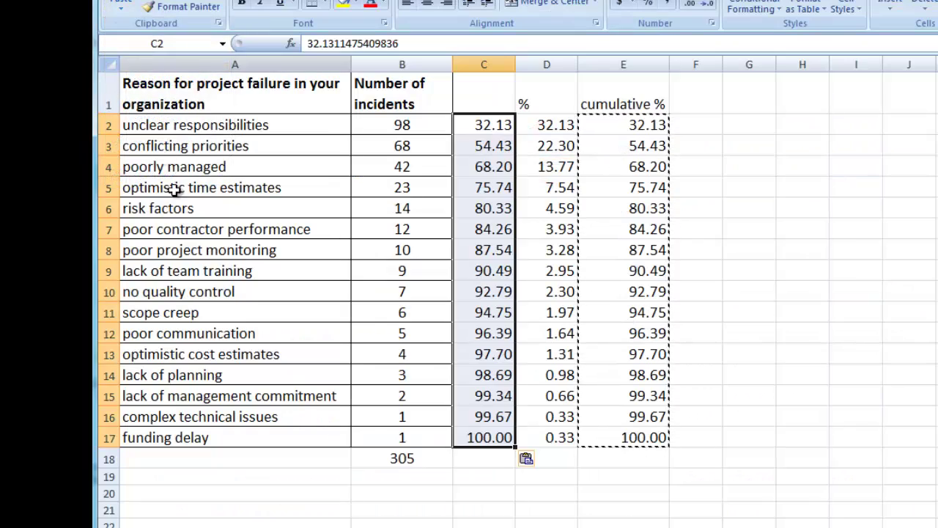
click(481, 525)
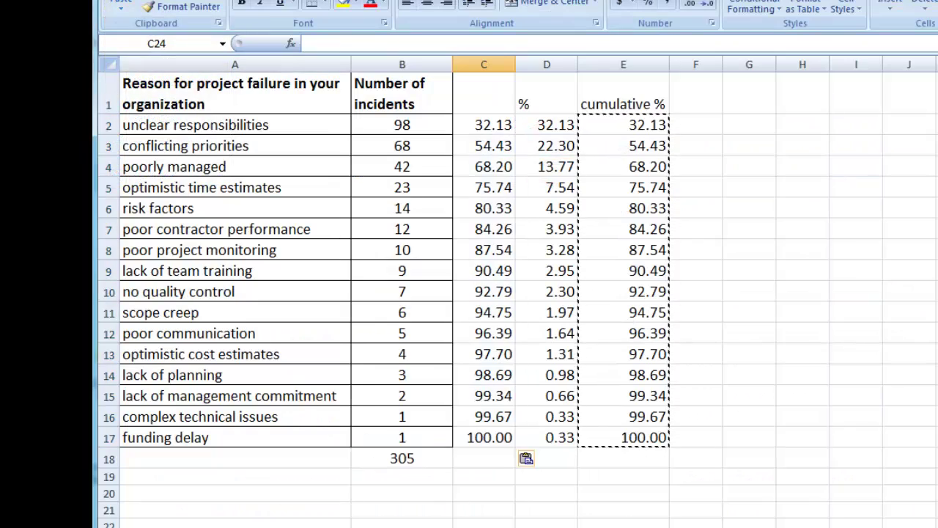
Enter the column heading "cum %" in cell C1.
click(473, 96)
text(cu)
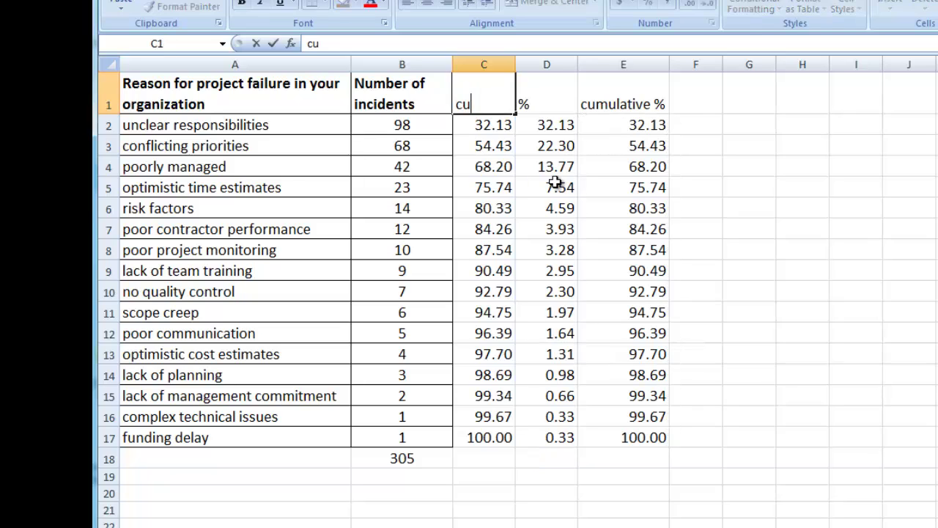
text(m %)
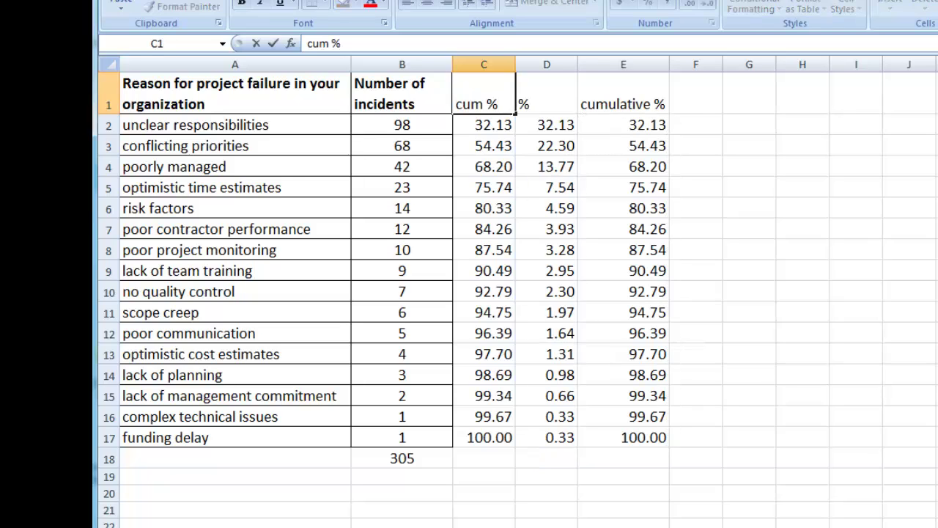
click(546, 526)
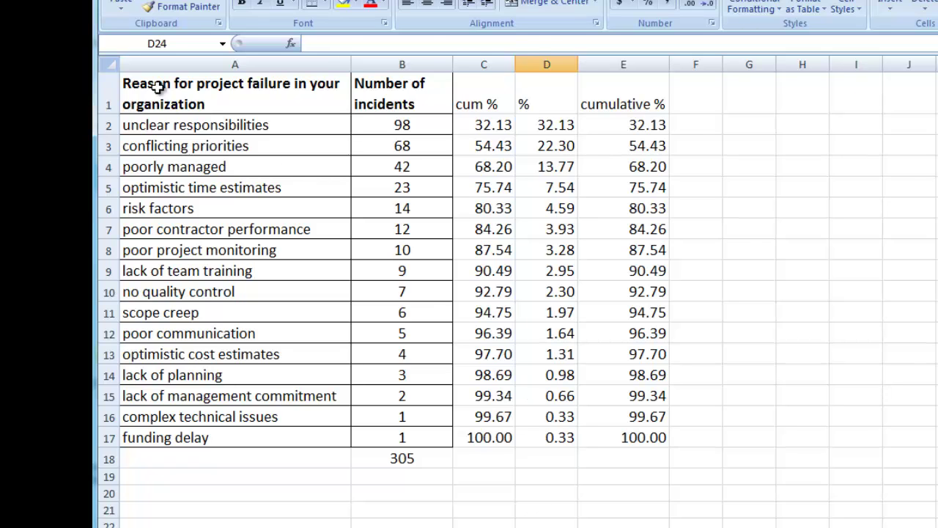
Insert a 2-D clustered column chart from the failure reasons, incident counts and cumulative percentages in A1:C17.
drag(160, 89, 484, 437)
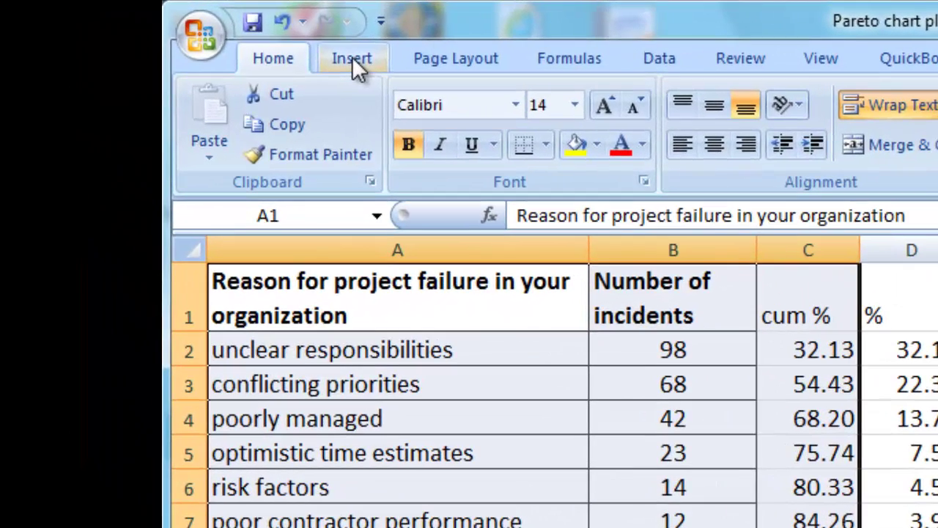
click(352, 57)
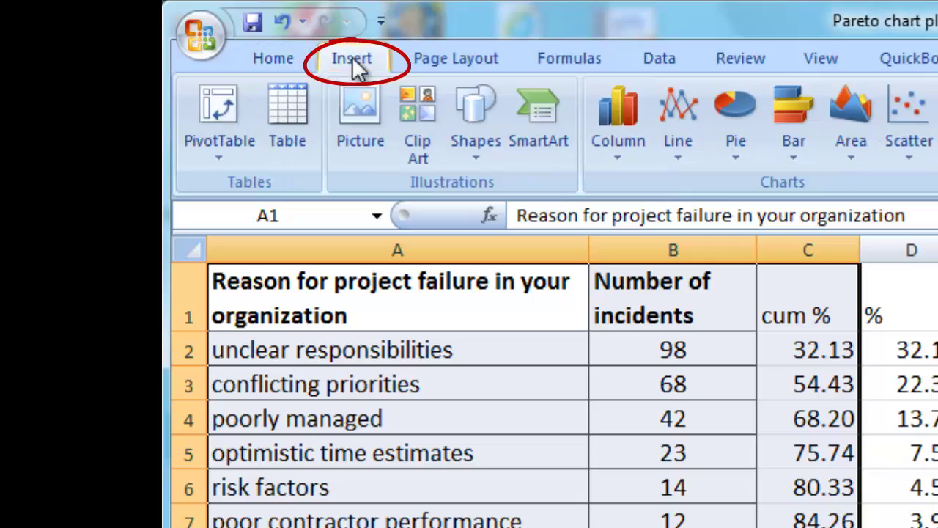
click(616, 118)
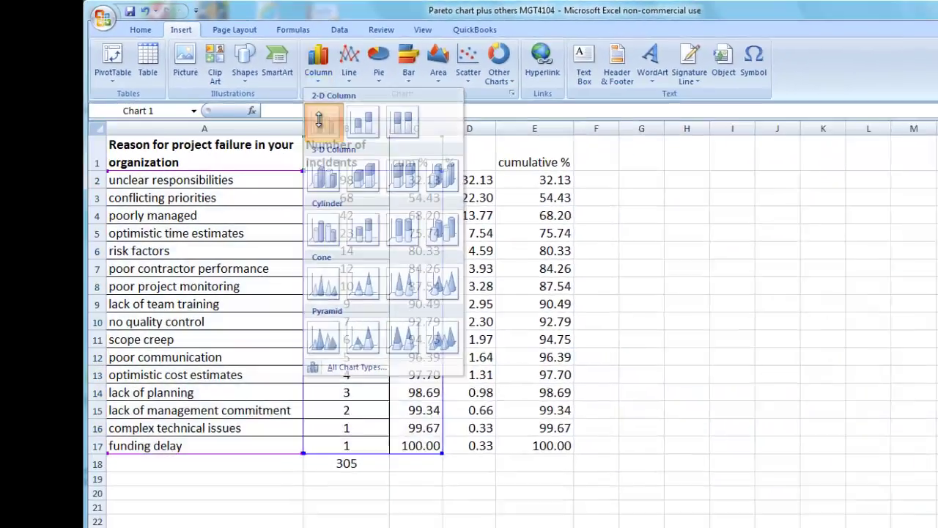
click(499, 192)
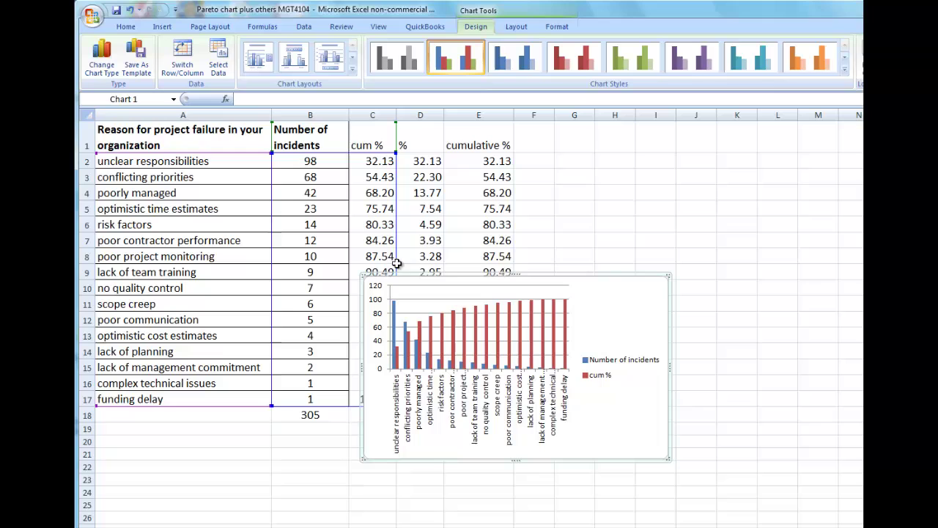
Move the chart beside the data table and enlarge it to span about columns D to L and rows 1 to 20.
drag(460, 275, 512, 128)
drag(568, 314, 587, 440)
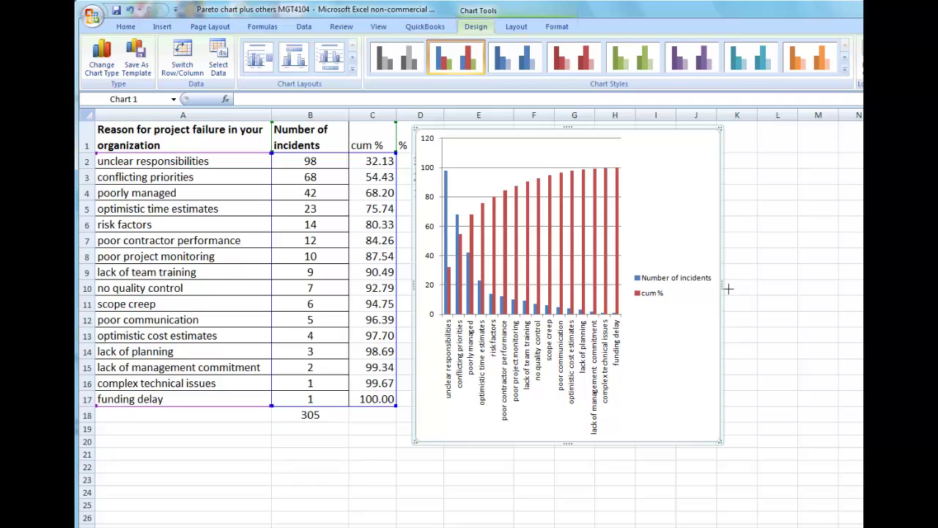
drag(728, 289, 803, 293)
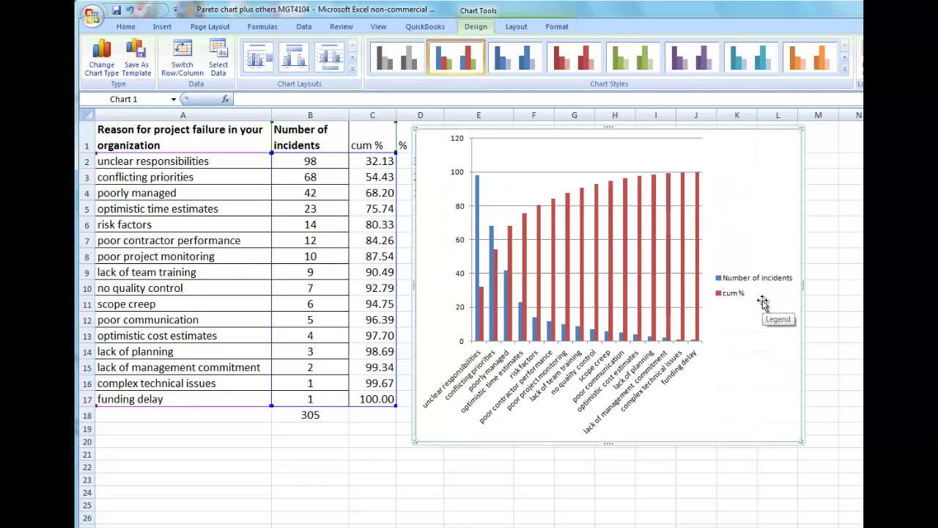
key(Escape)
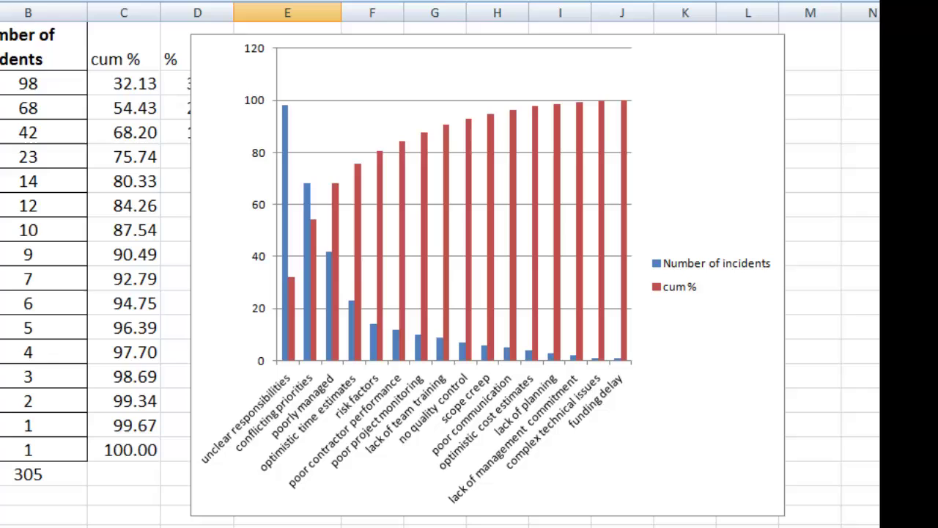
Change the chart type of the cum % series to a plain Line and extend the chart's height down to about row 24.
click(609, 226)
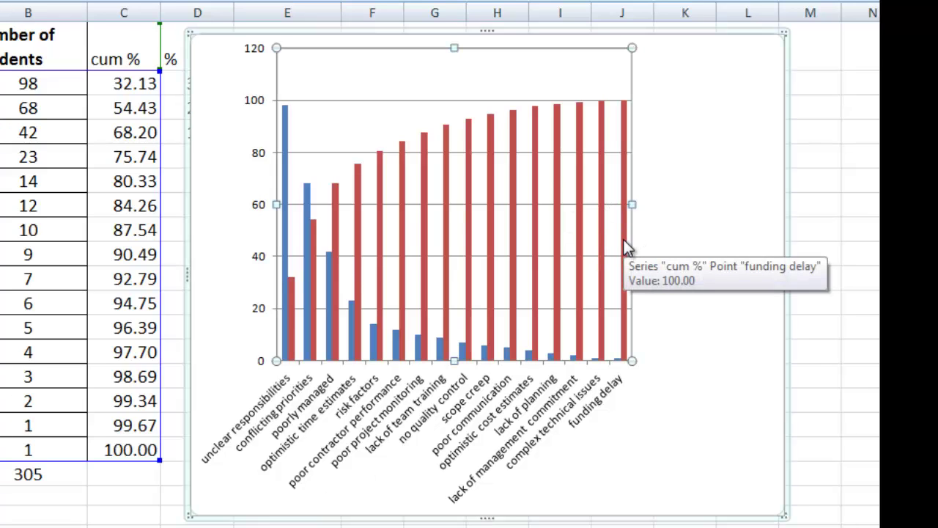
right_click(624, 240)
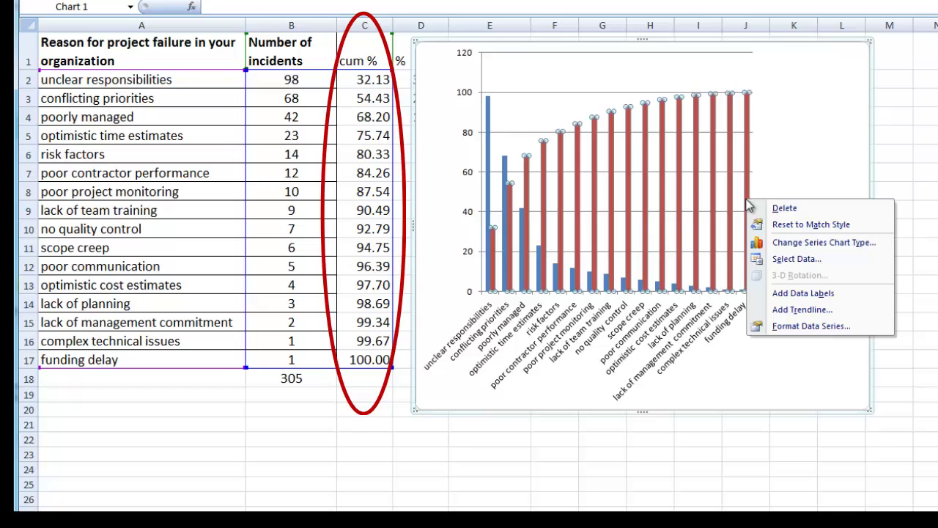
click(795, 242)
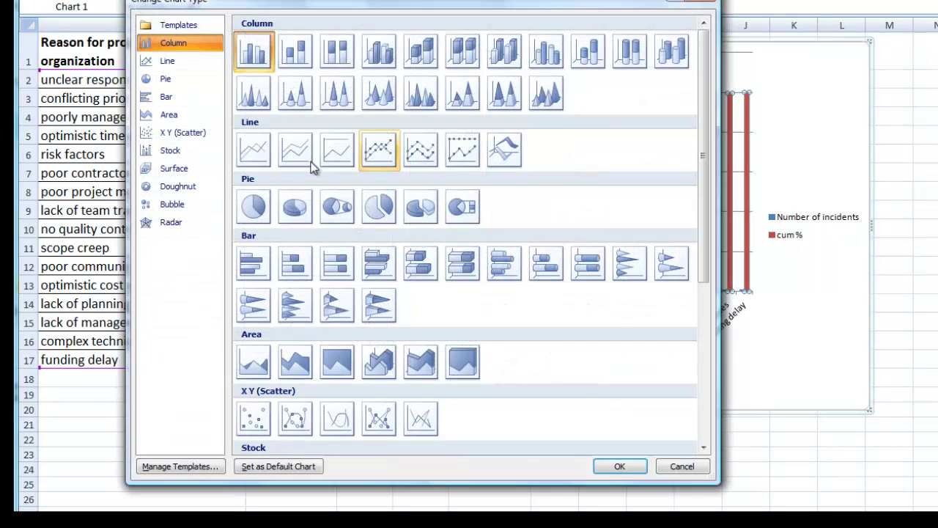
click(254, 154)
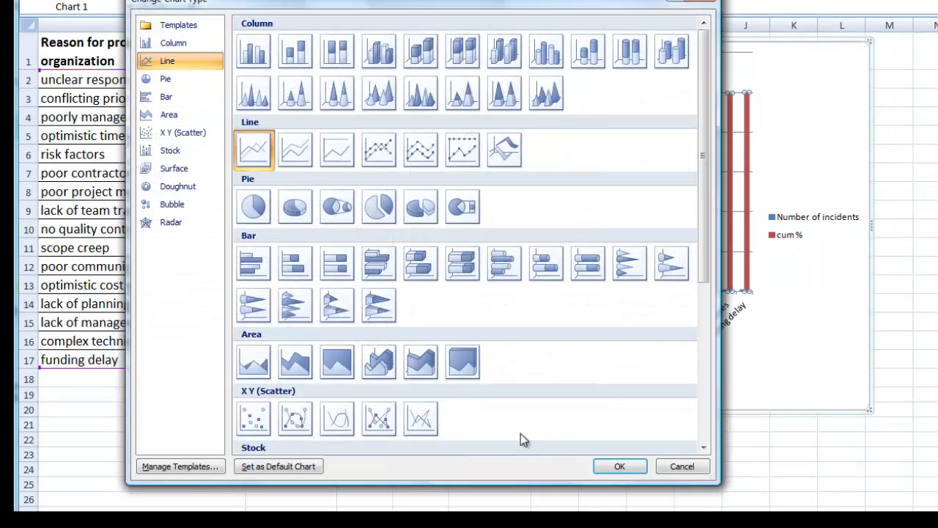
click(620, 468)
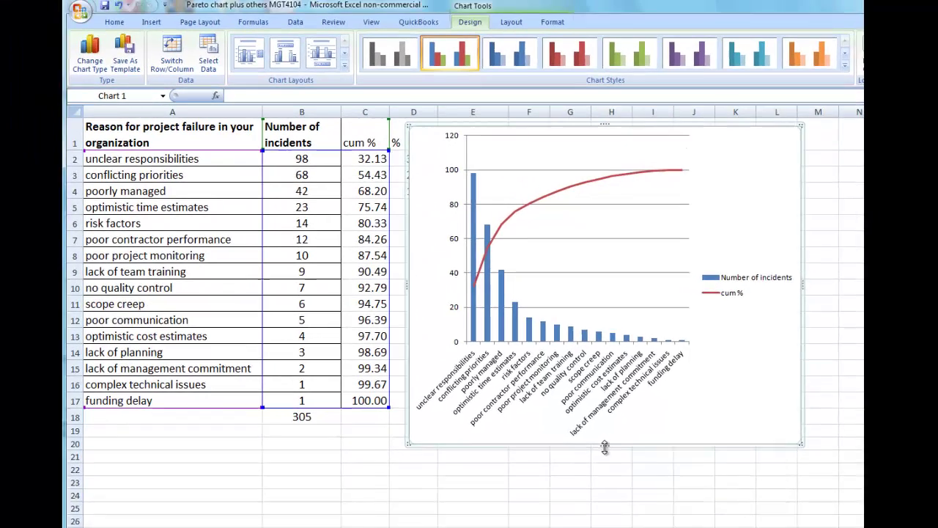
drag(501, 511, 497, 527)
drag(607, 497, 607, 496)
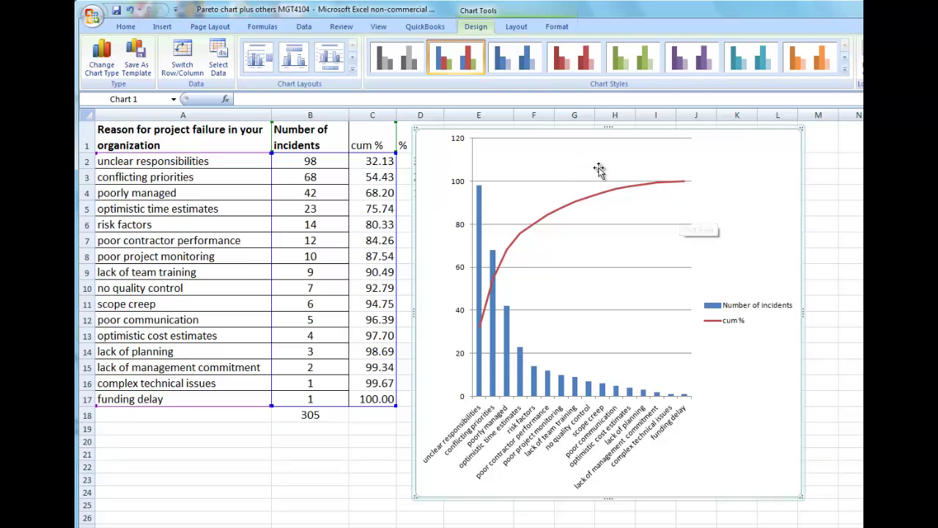
Add a text box reading "Pareto" to the chart, shorten it to fit the text, and centre it near the plot area's upper edge.
click(161, 26)
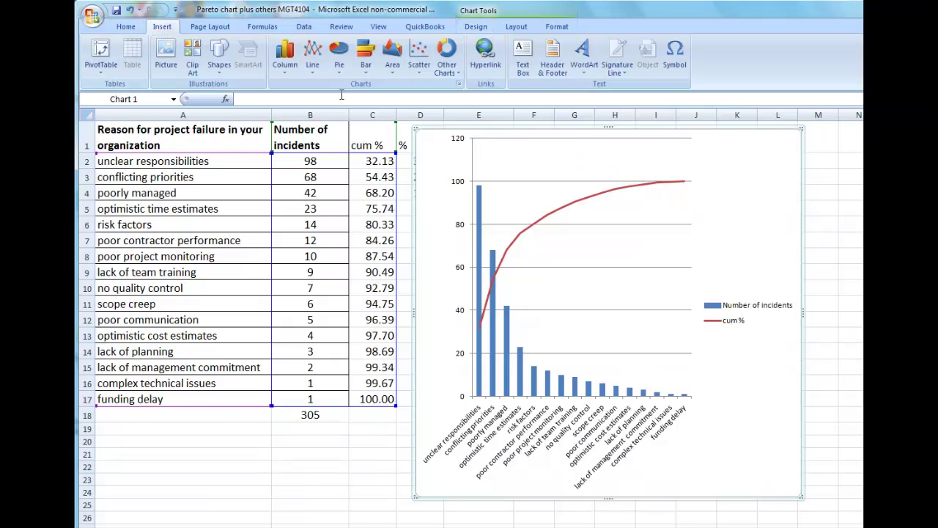
click(523, 57)
drag(525, 149, 585, 211)
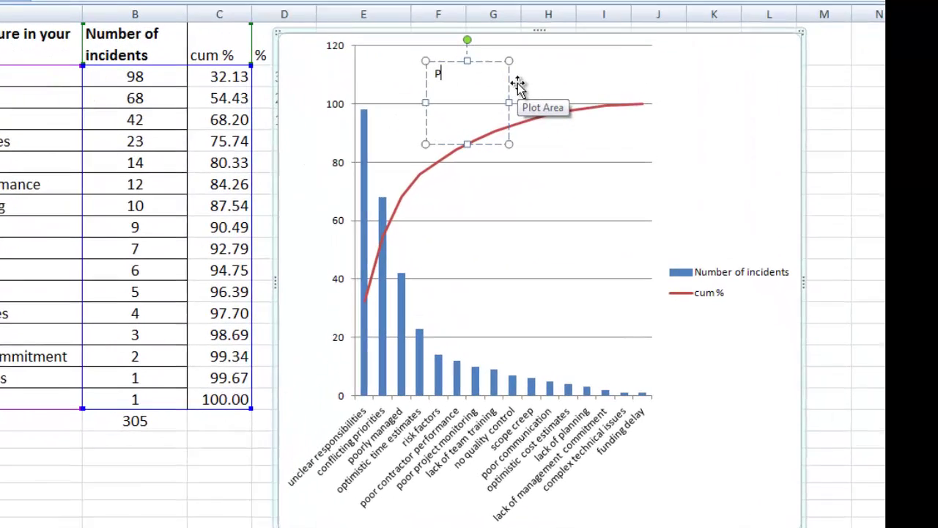
text(Pareto)
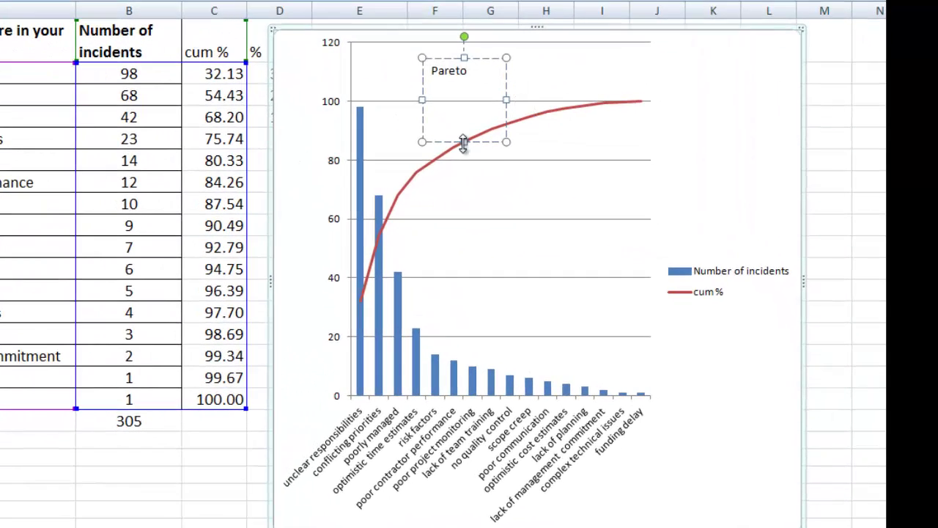
drag(464, 142, 469, 90)
drag(481, 59, 529, 44)
click(505, 174)
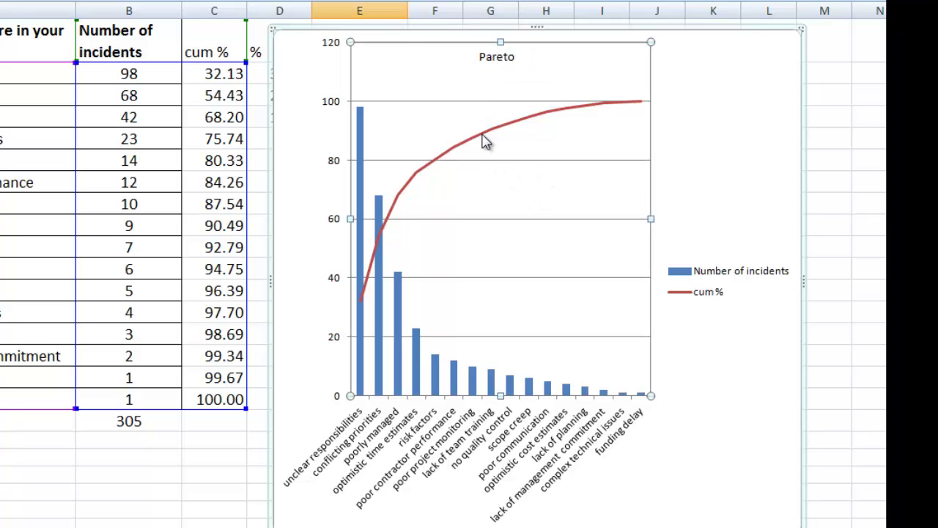
Format the cum % line series to show data markers with the Automatic marker type.
right_click(480, 142)
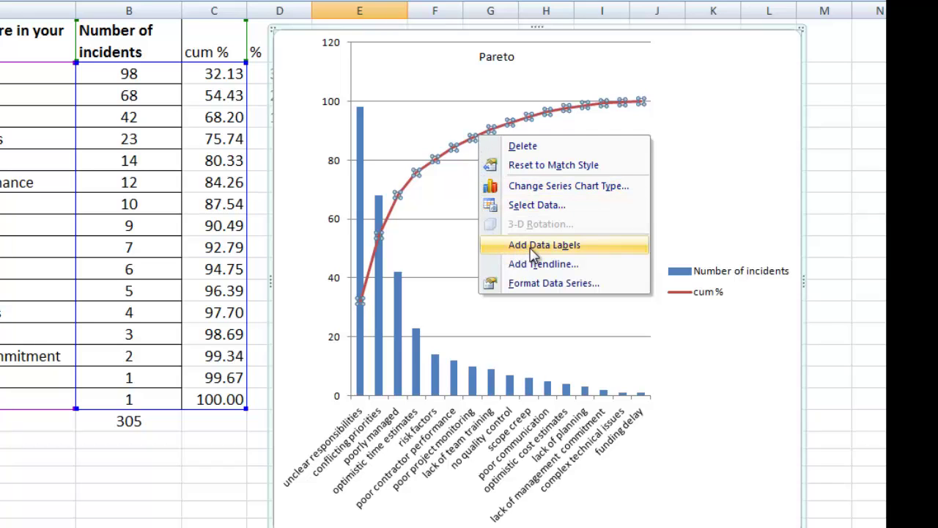
click(545, 283)
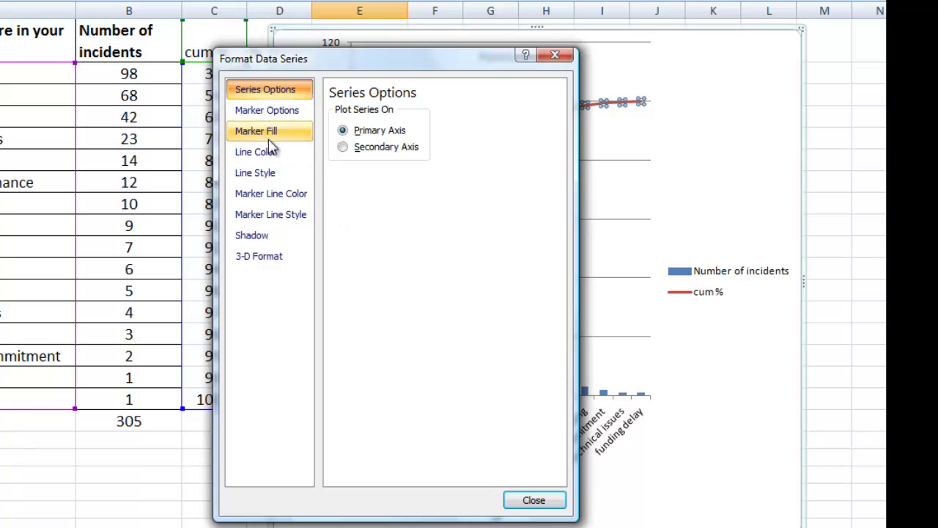
click(262, 113)
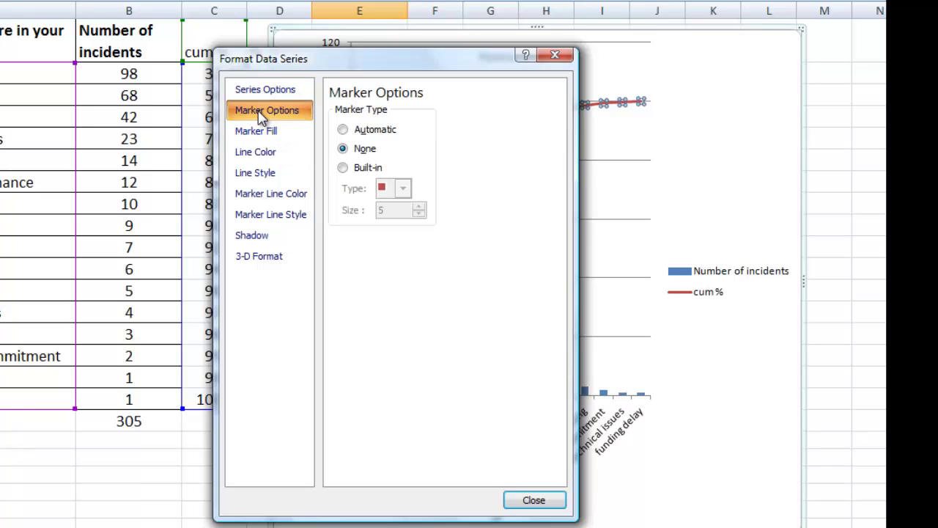
click(344, 132)
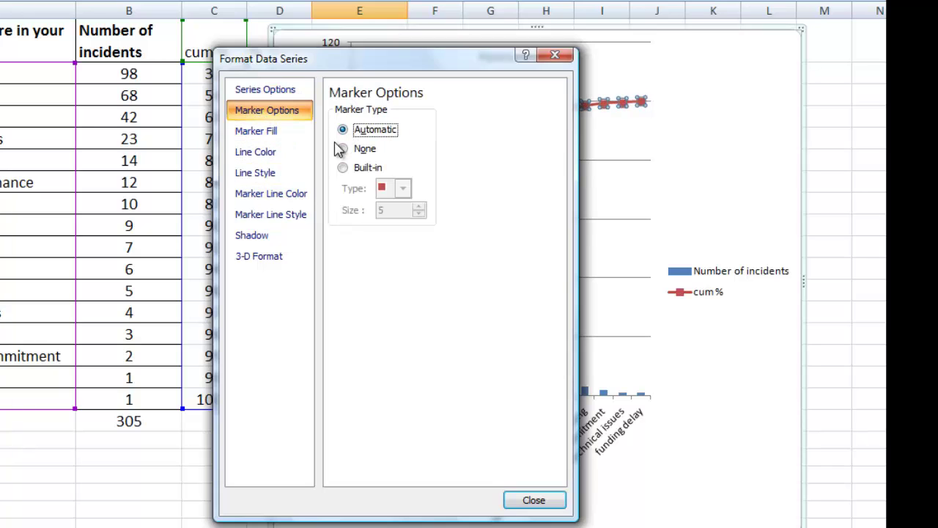
click(540, 503)
click(568, 231)
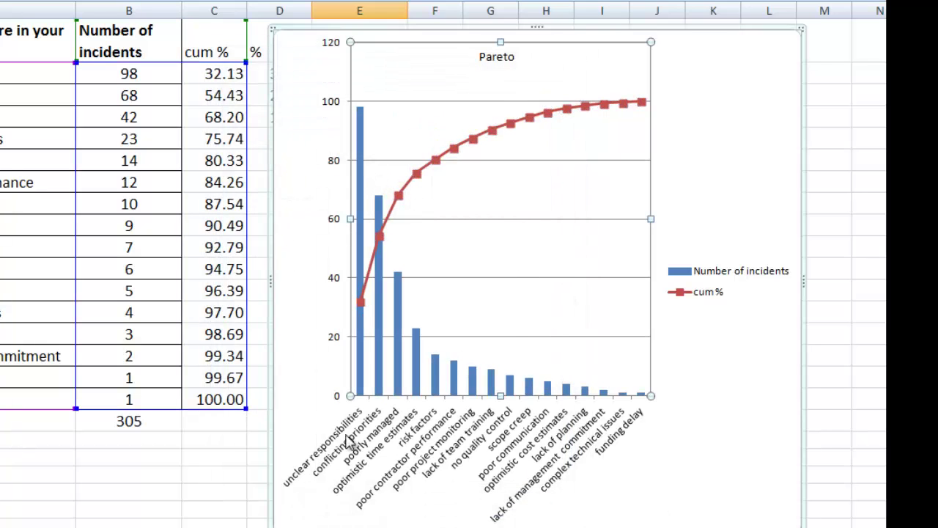